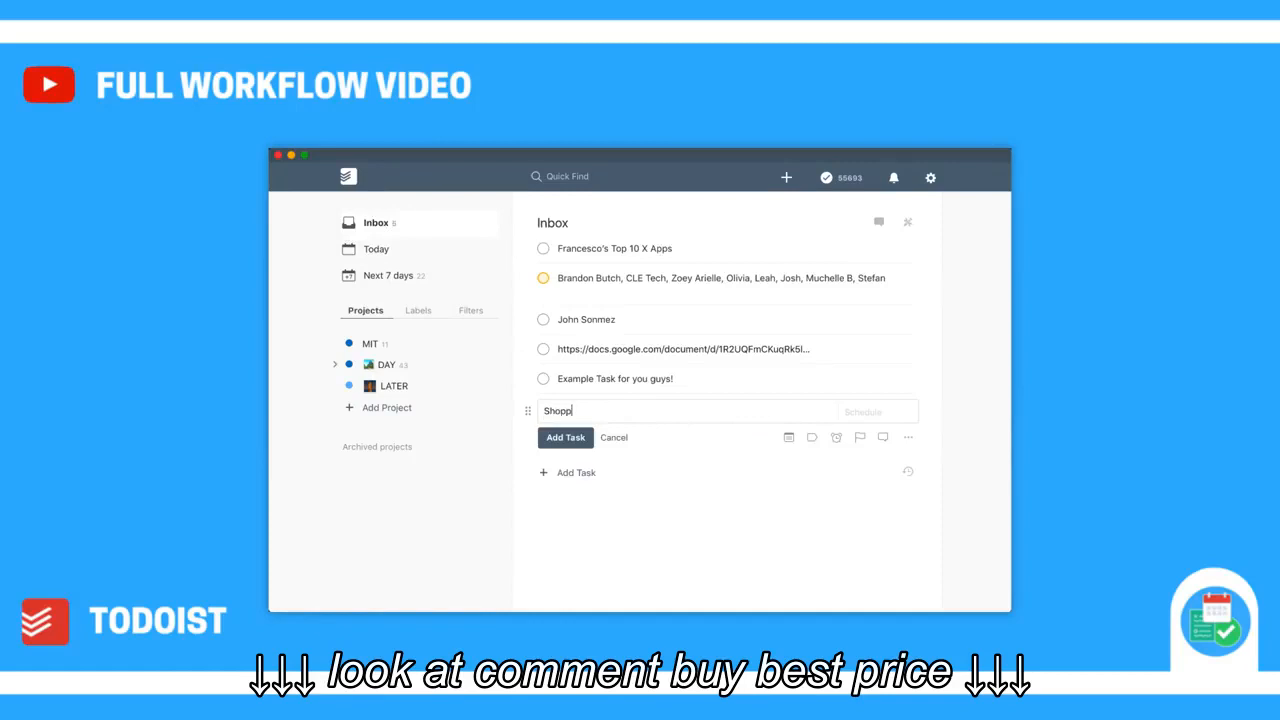
Discard the unfinished task draft in the Inbox and open the list of tasks due today.
key(super+BackSpace)
key(Escape)
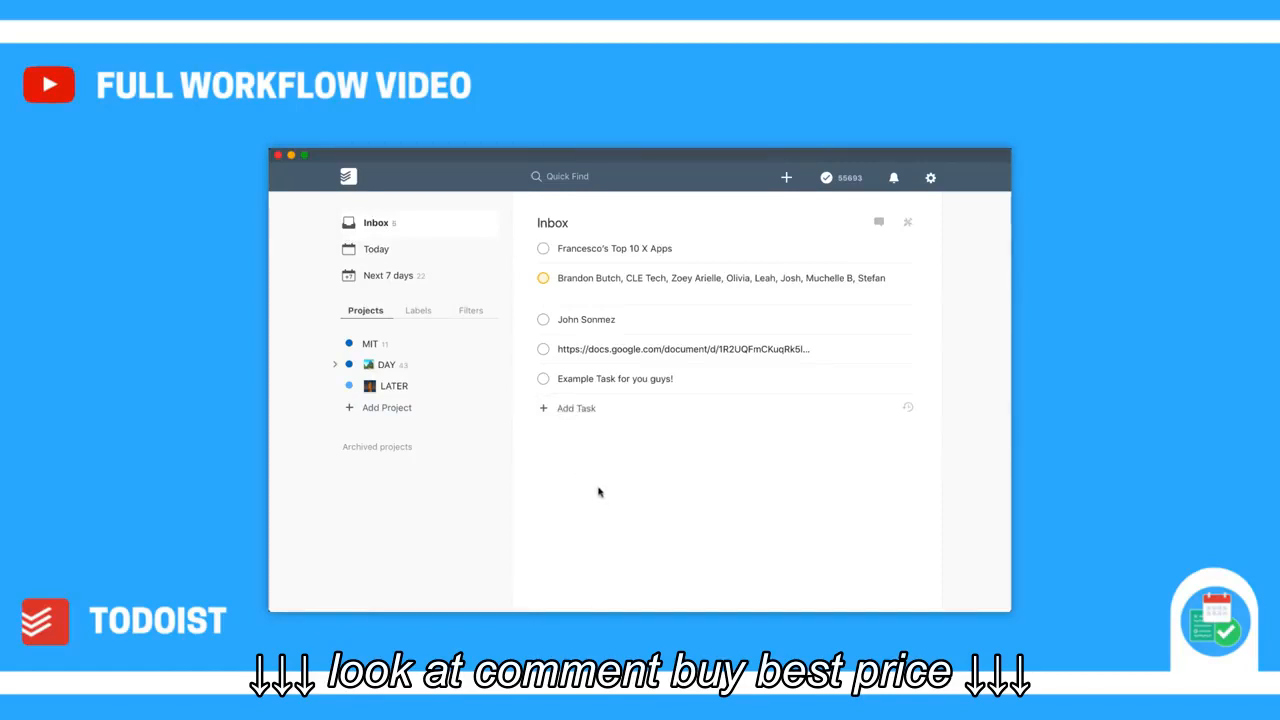
click(424, 250)
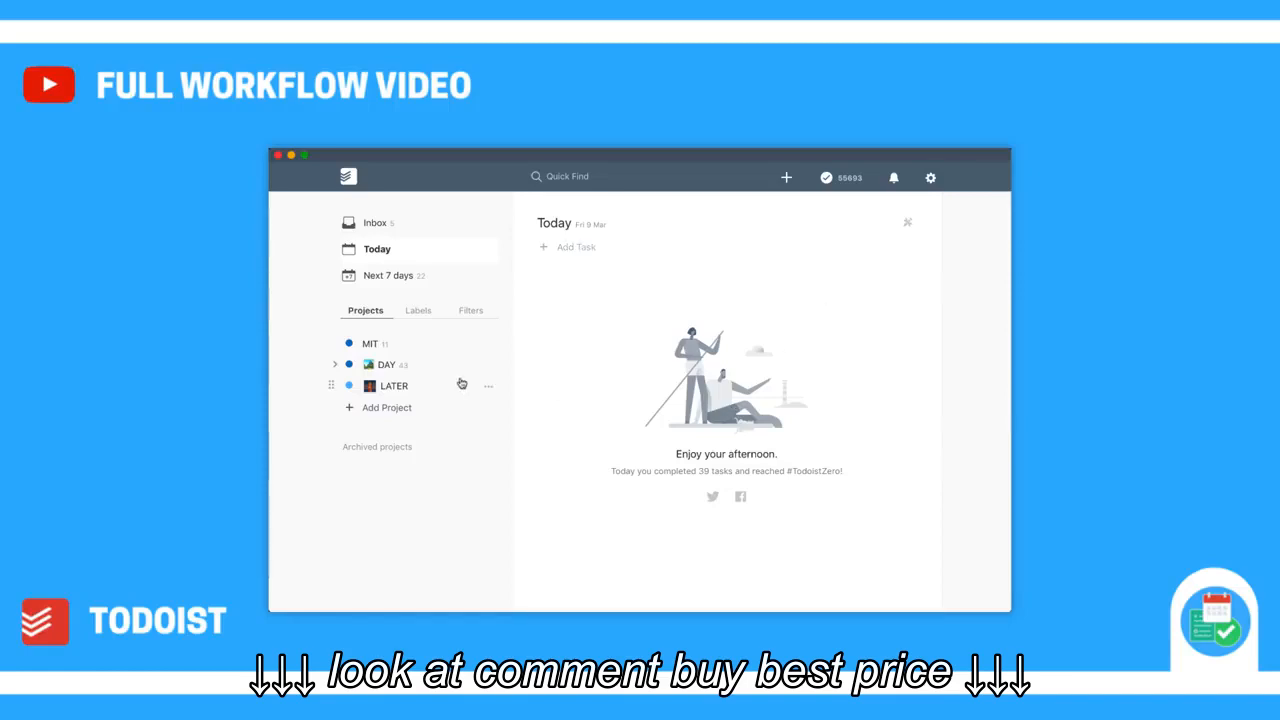
Expand the parent DAY project and look through the tasks of all its subprojects.
click(333, 365)
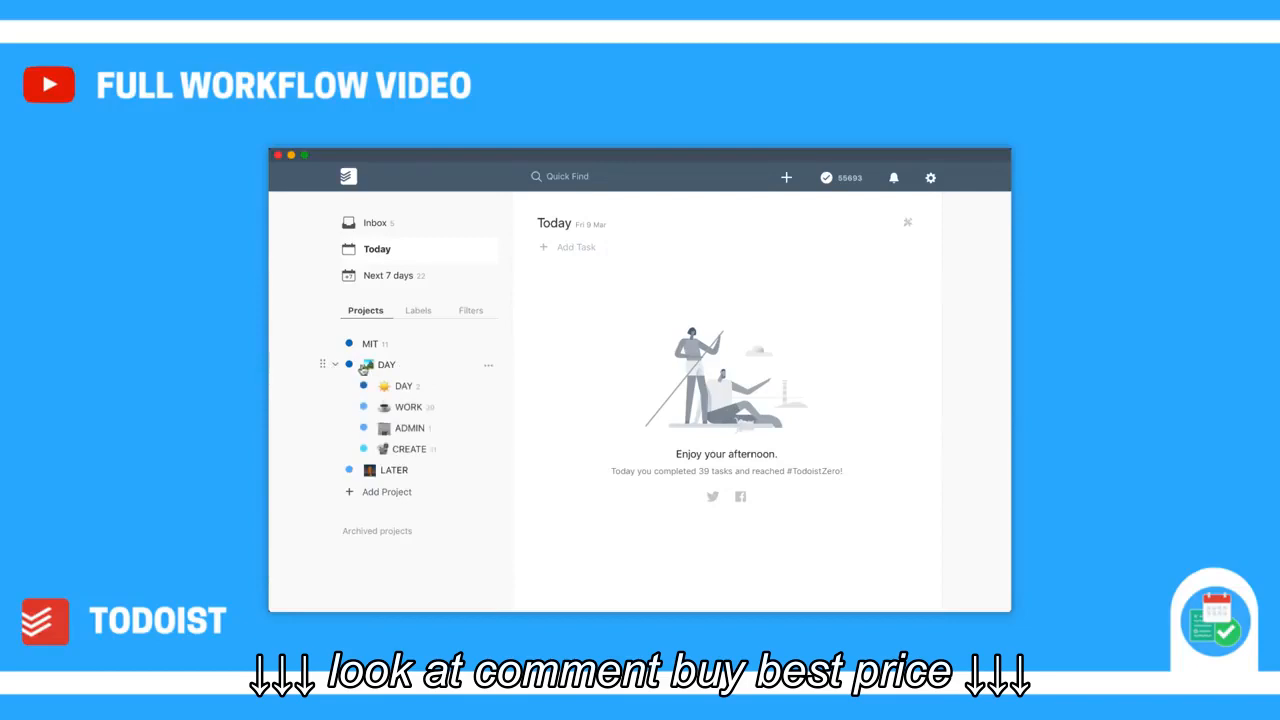
click(372, 367)
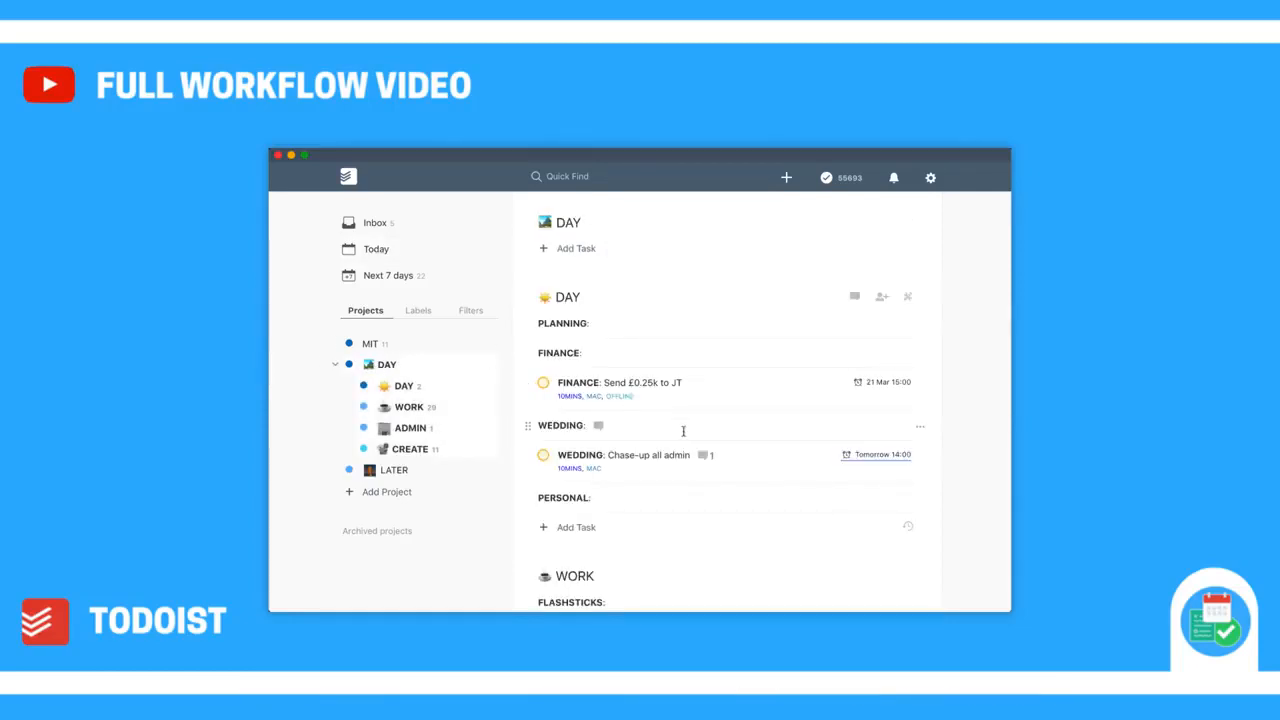
scroll(660, 440, down, 5)
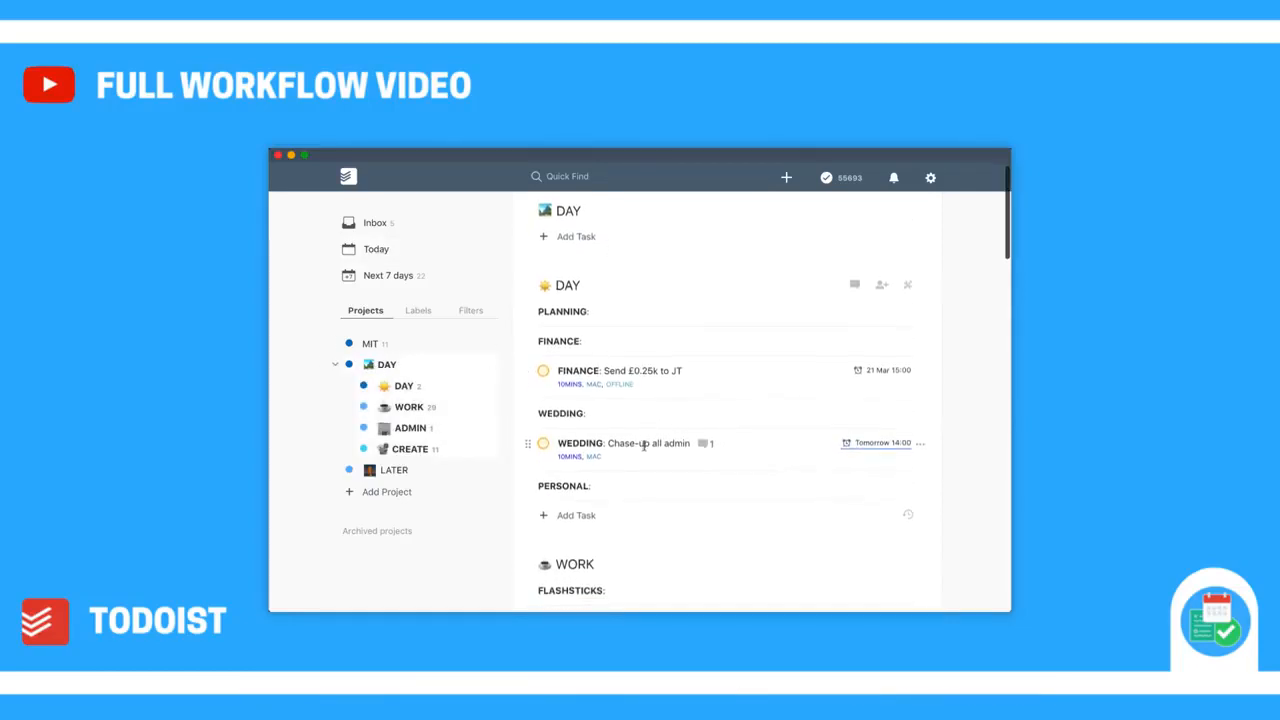
scroll(643, 446, down, 10)
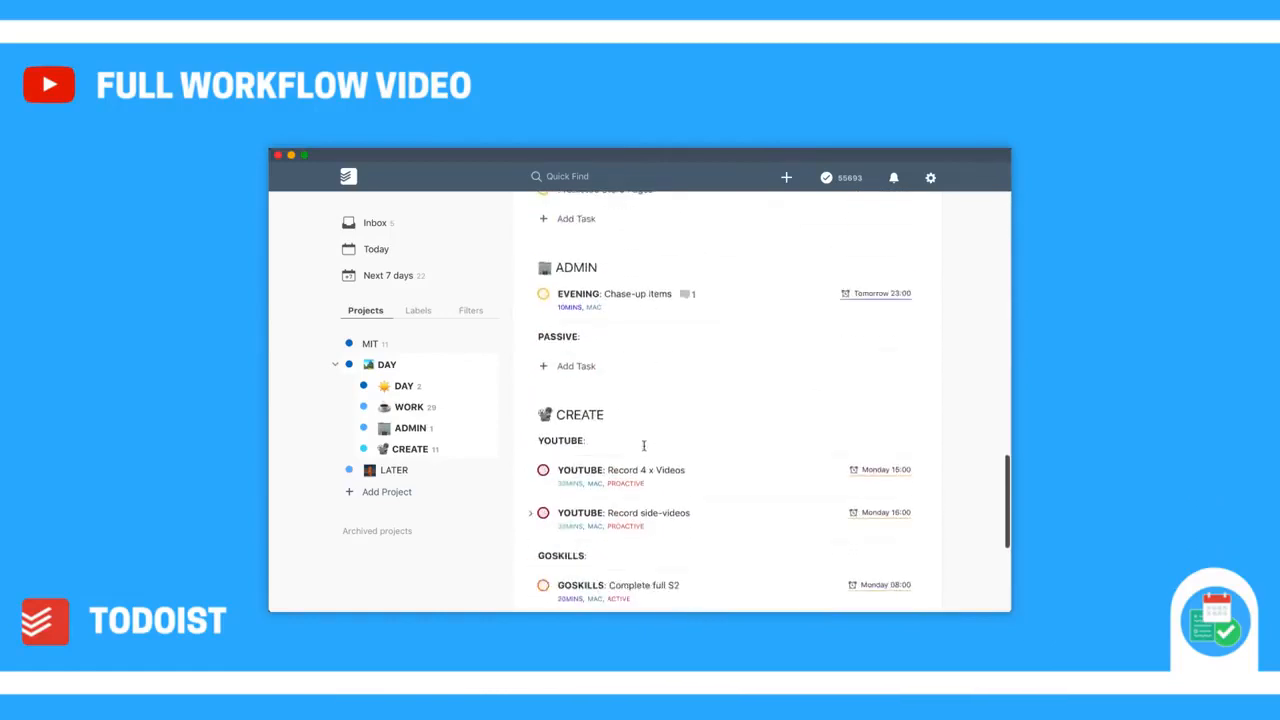
scroll(643, 446, up, 15)
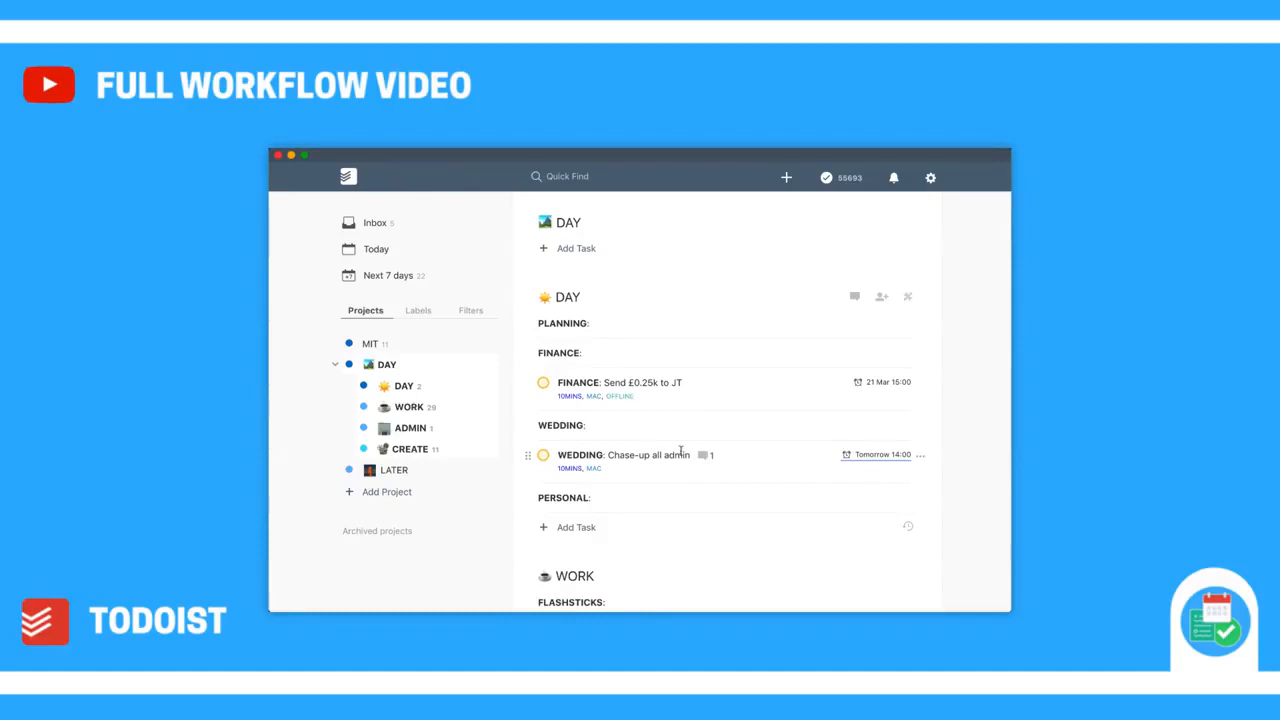
Examine the comment on the "WEDDING: Chase-up all admin" task, opening its text for editing and saving it without changes.
click(704, 455)
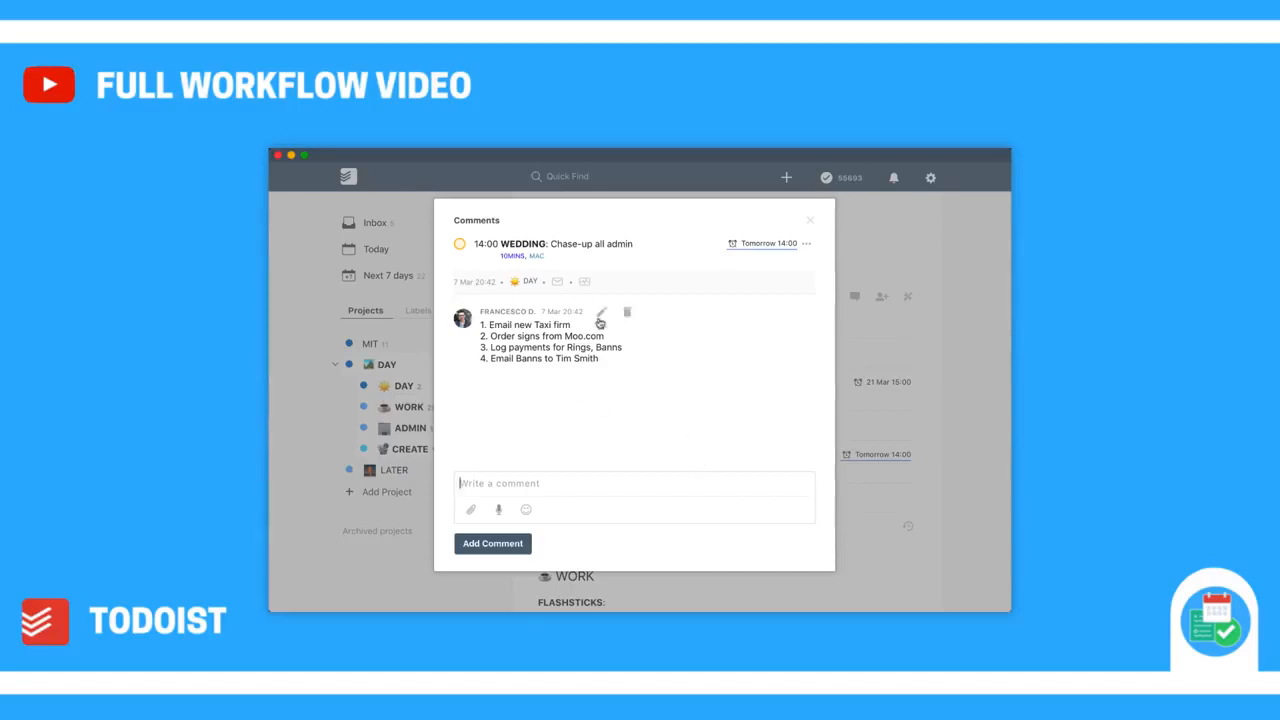
click(601, 319)
click(488, 325)
click(601, 319)
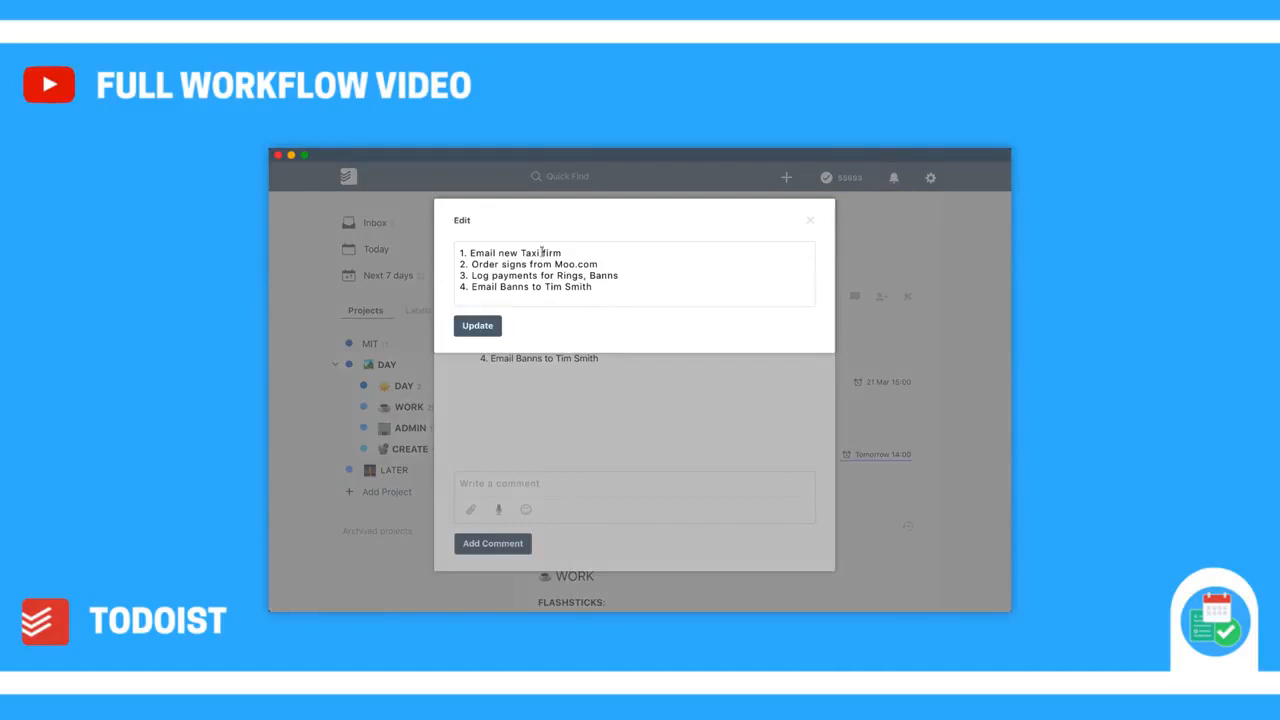
click(488, 325)
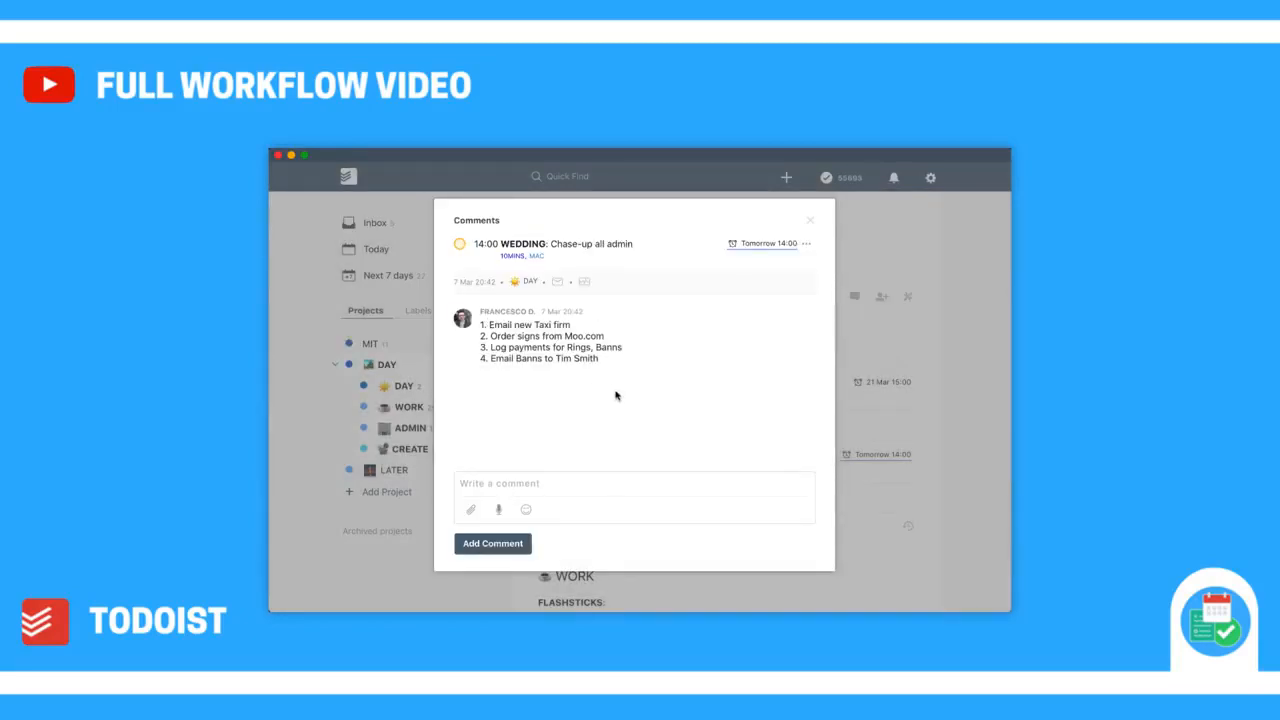
click(882, 395)
Review how tasks are grouped and scheduled in the WORK, ADMIN and CREATE sections of the parent DAY project.
scroll(737, 446, down, 5)
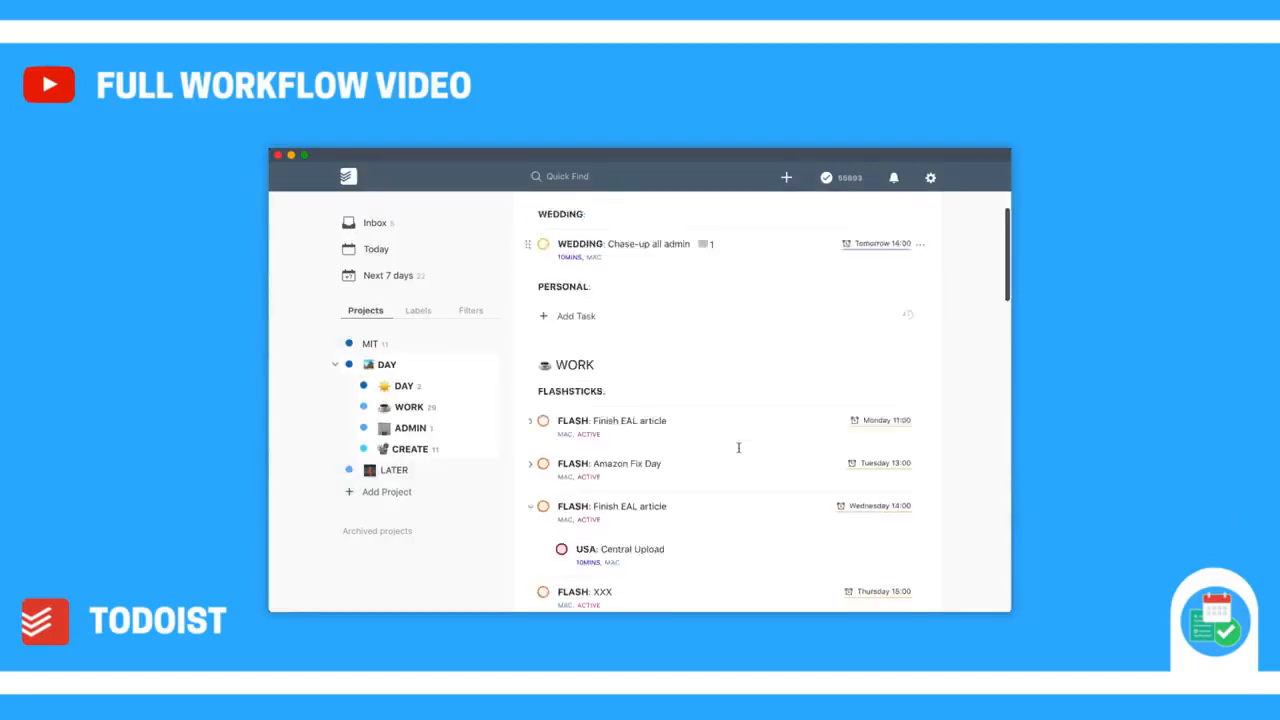
scroll(738, 447, down, 10)
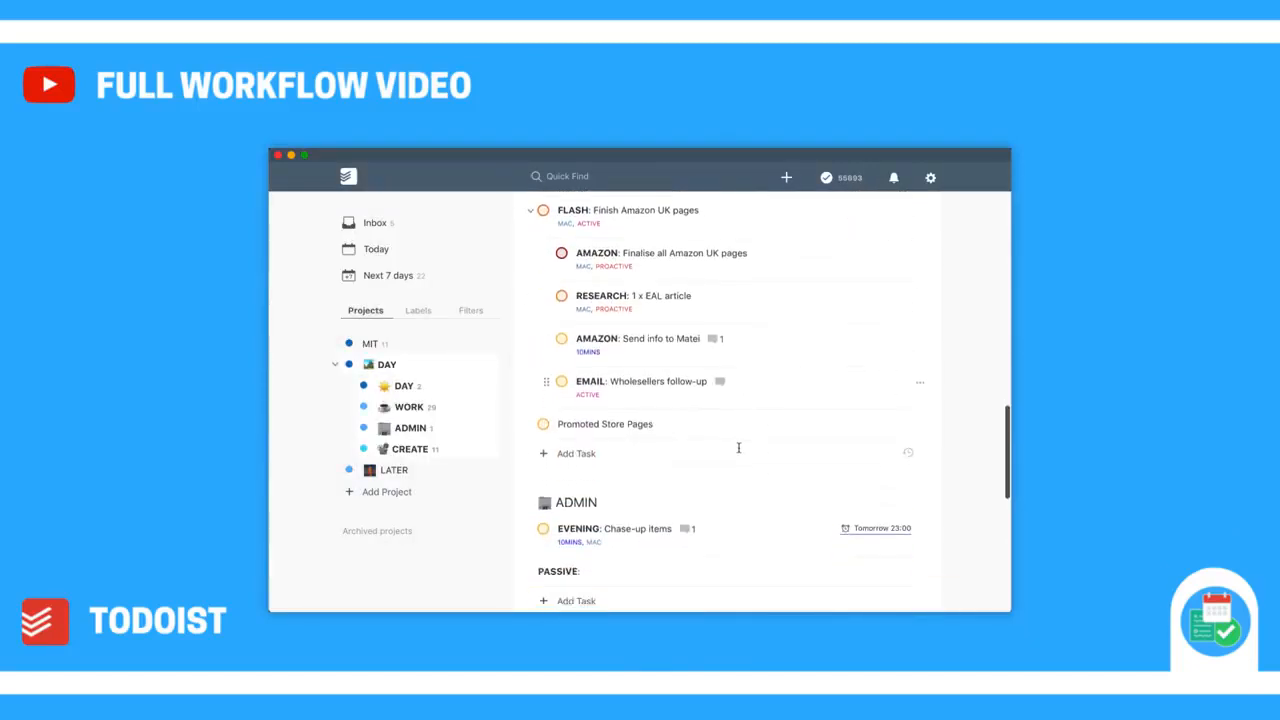
scroll(738, 447, down, 4)
scroll(738, 447, up, 8)
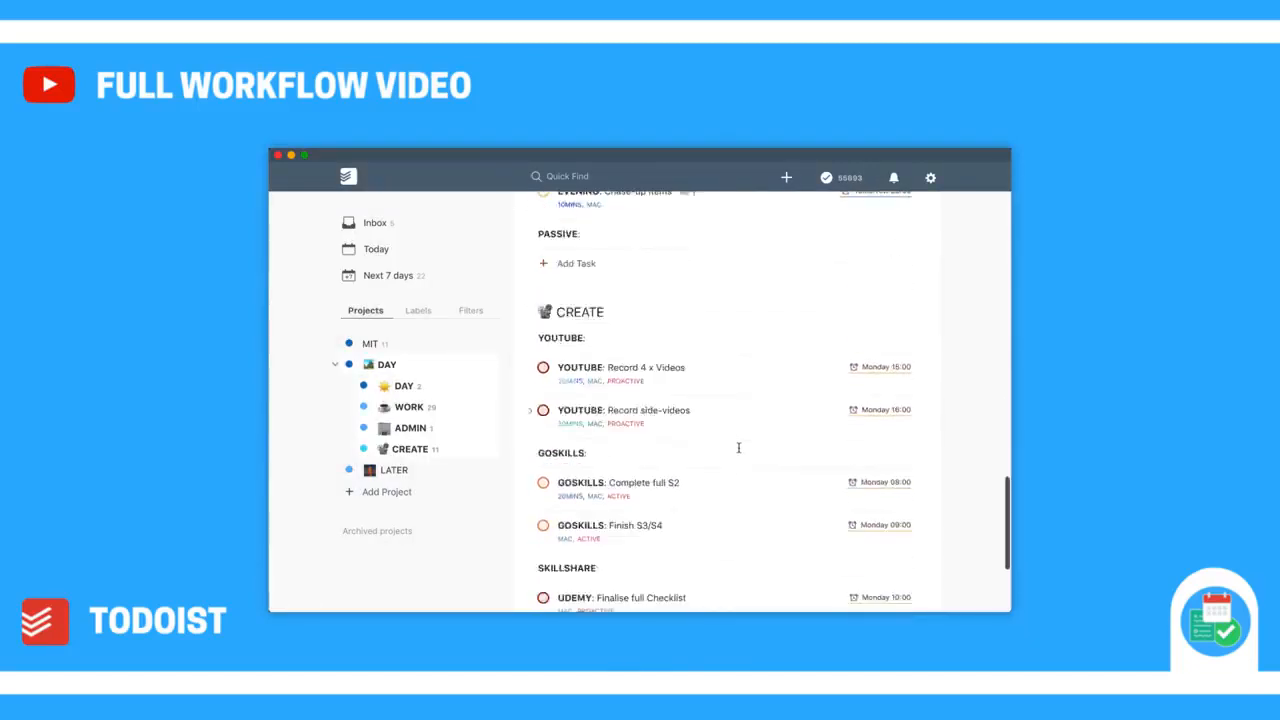
scroll(738, 447, up, 6)
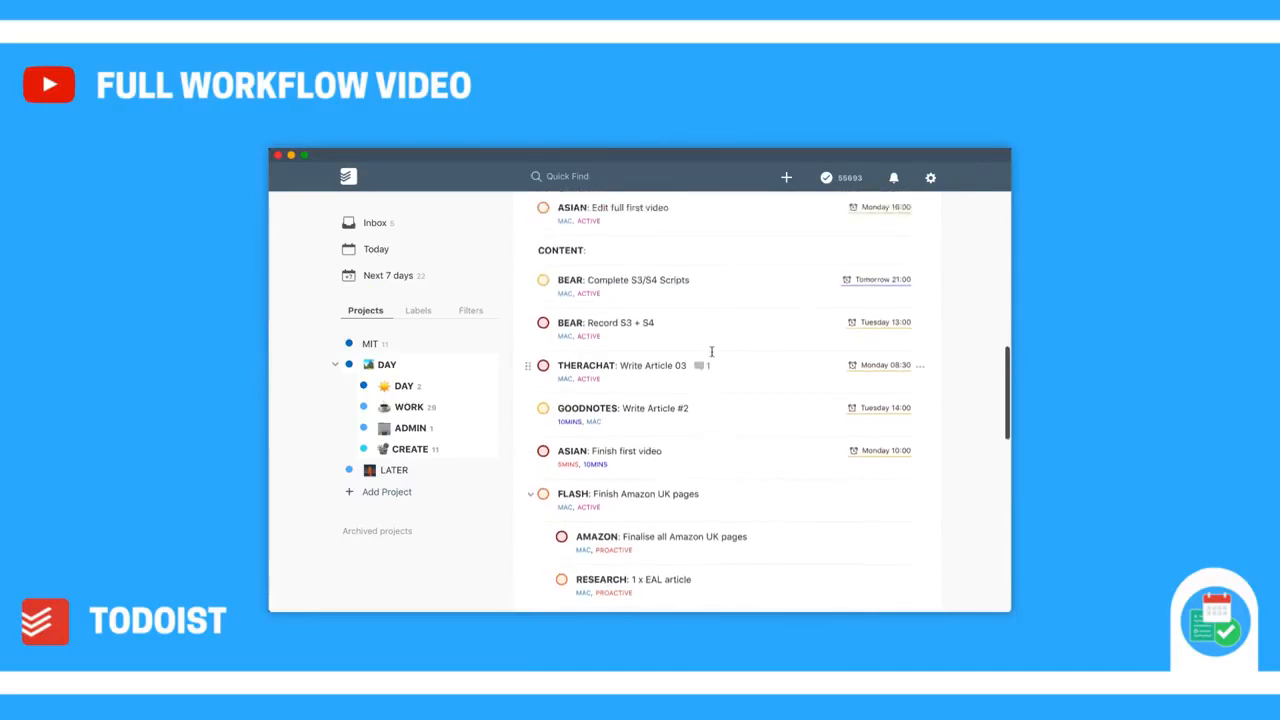
scroll(712, 351, up, 10)
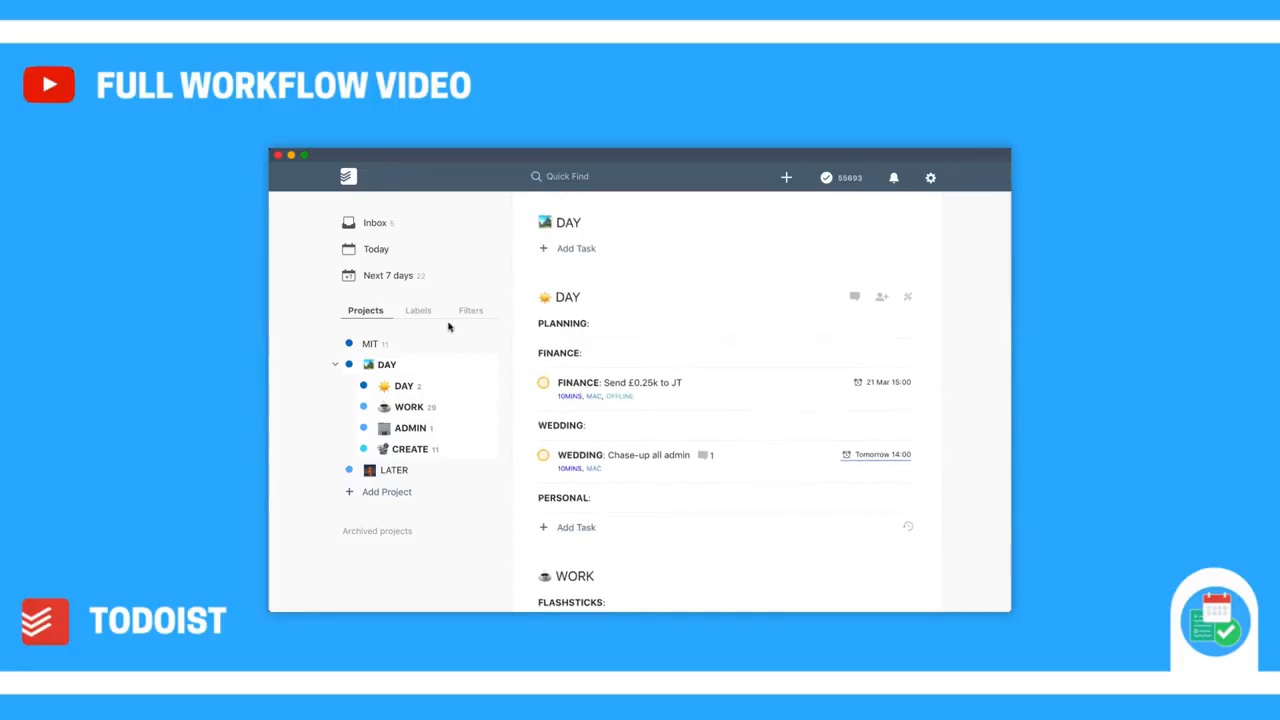
View the tasks in the CREATE project and open the LATER project.
click(428, 449)
scroll(635, 430, down, 1)
scroll(635, 430, down, 2)
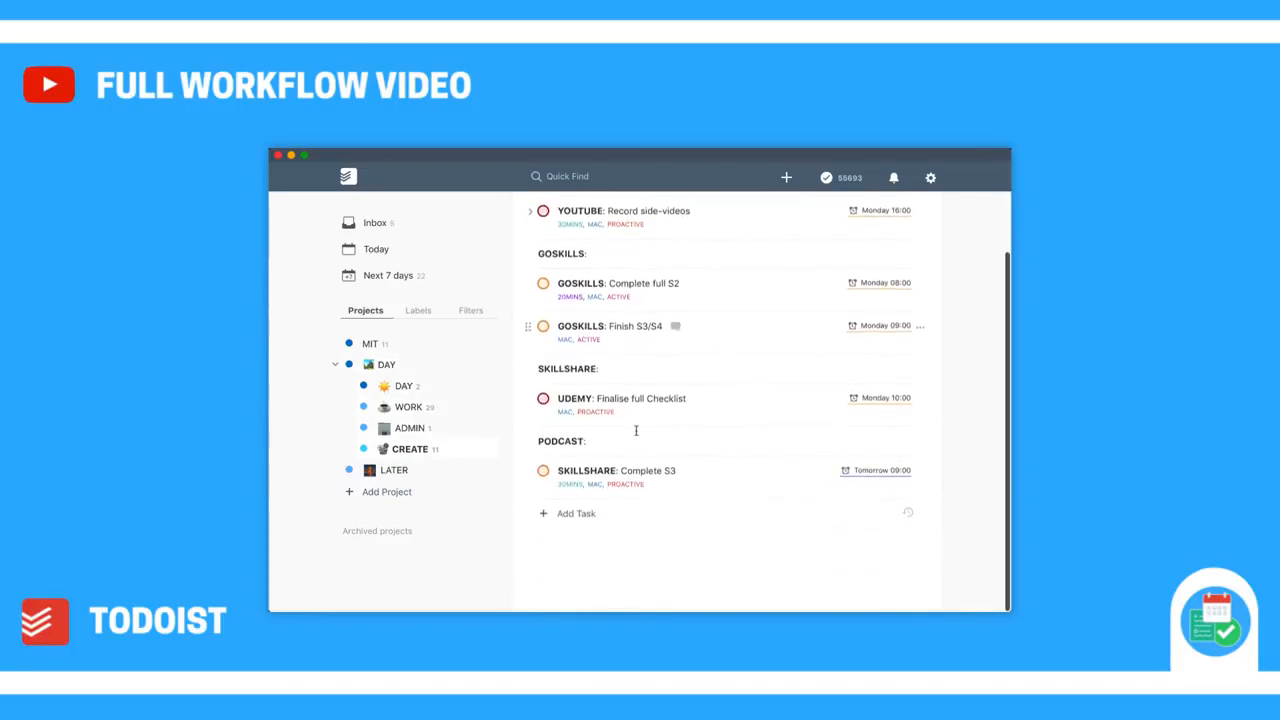
scroll(635, 430, up, 3)
click(441, 477)
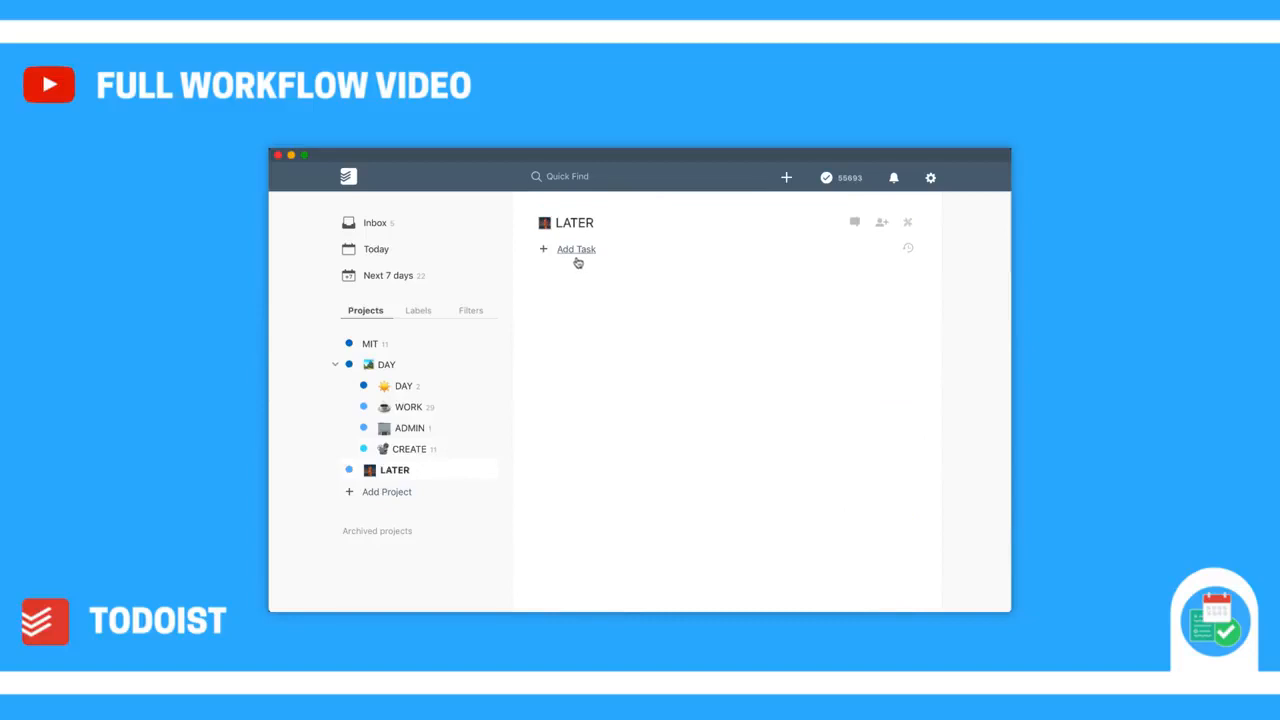
Move the "Top 10 X Apps" task from the Inbox to the LATER project and complete "Example Task for you guys!".
click(423, 228)
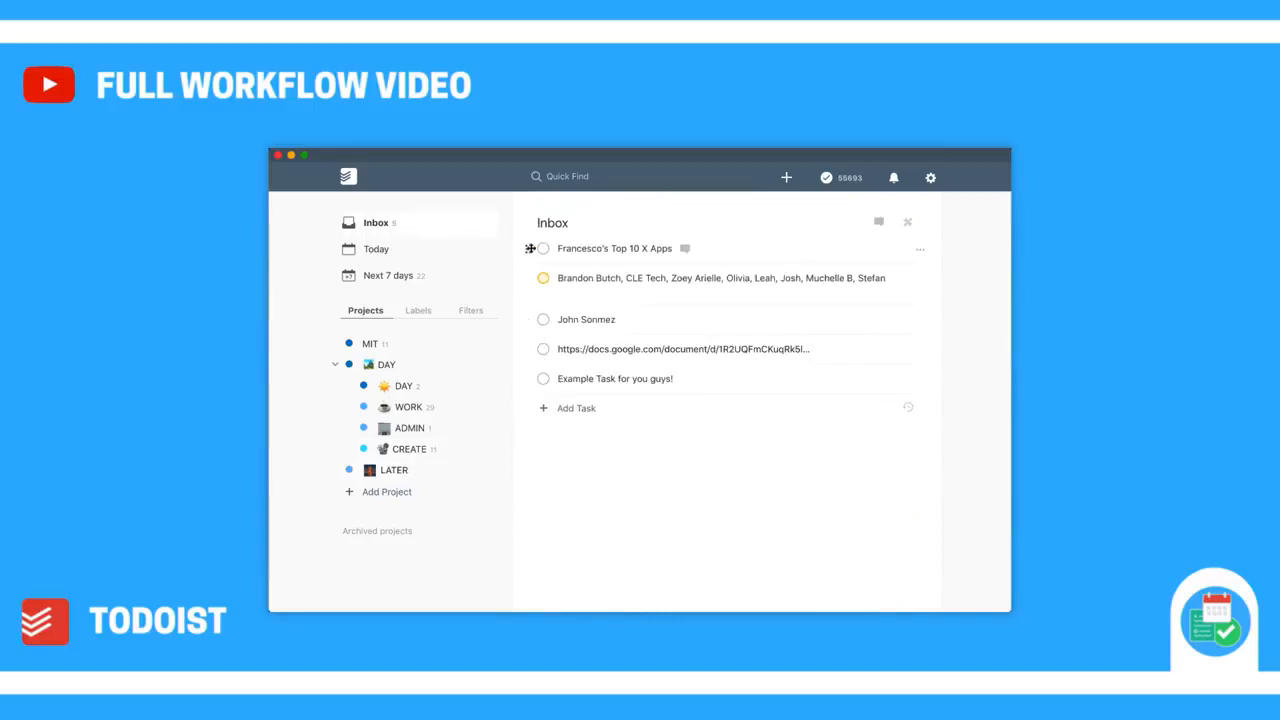
drag(529, 248, 370, 449)
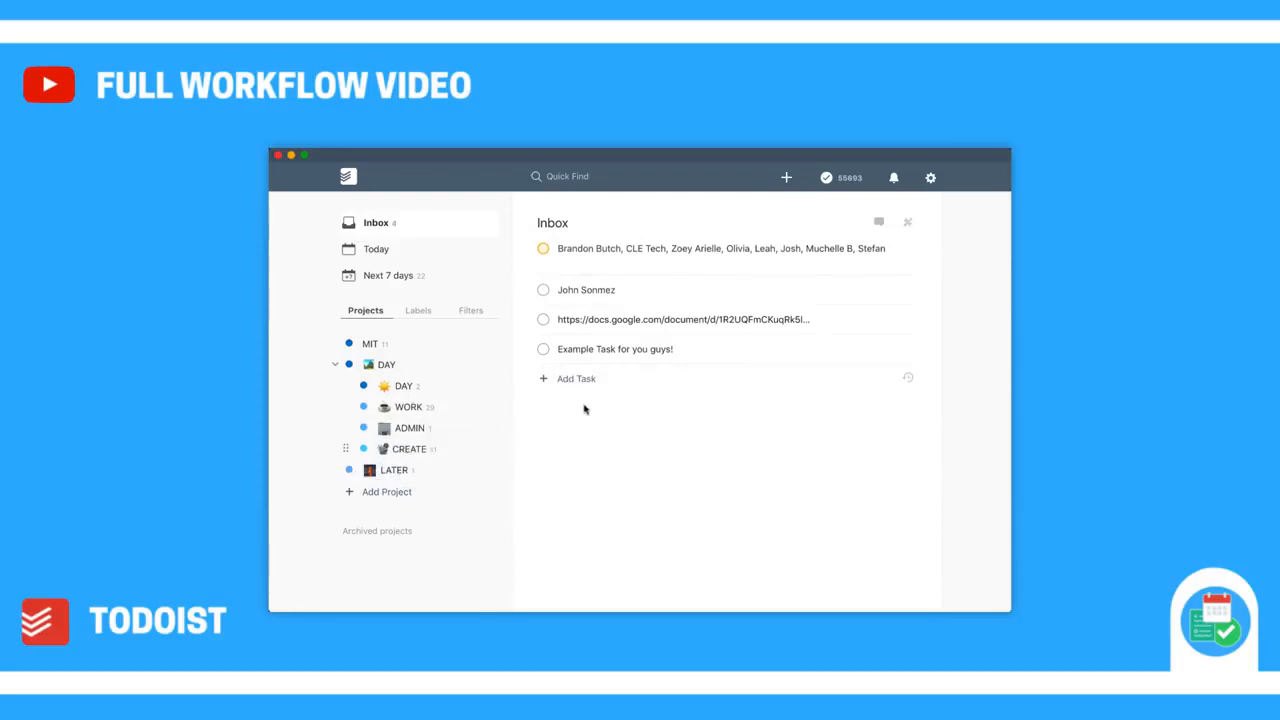
click(543, 349)
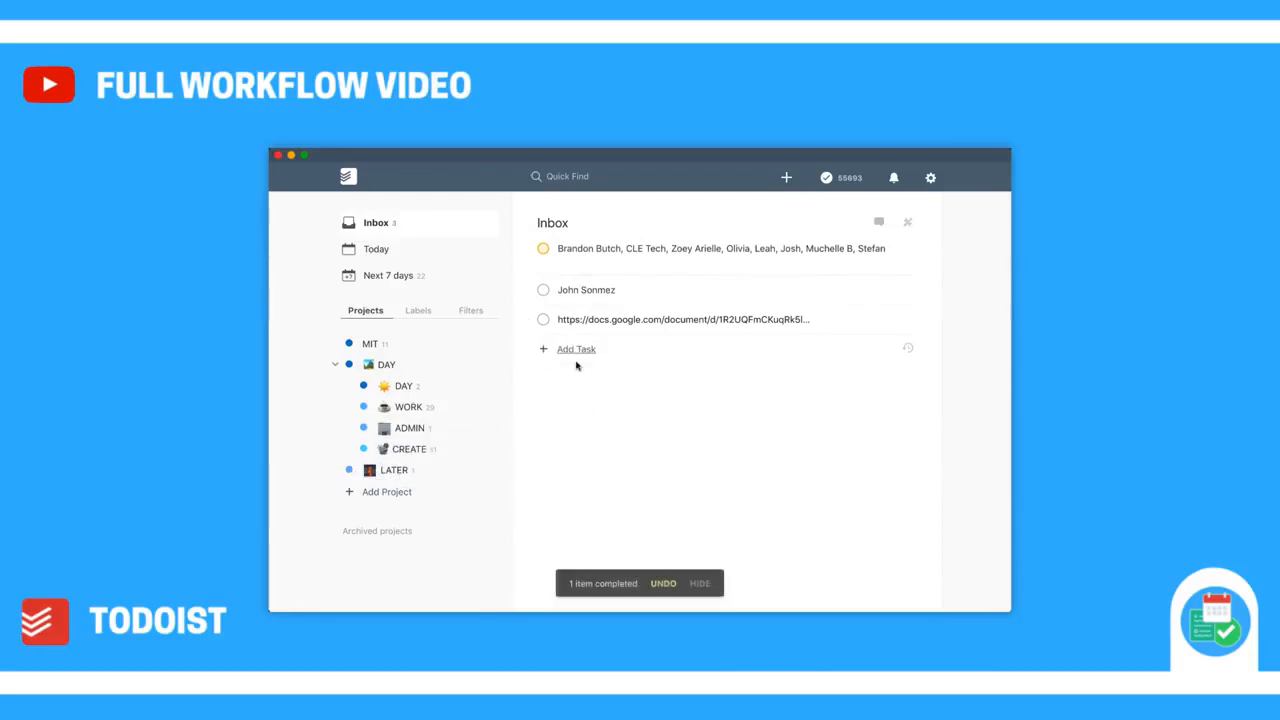
Add a task "Organise Drawers" with priority 3 to the LATER project.
click(430, 470)
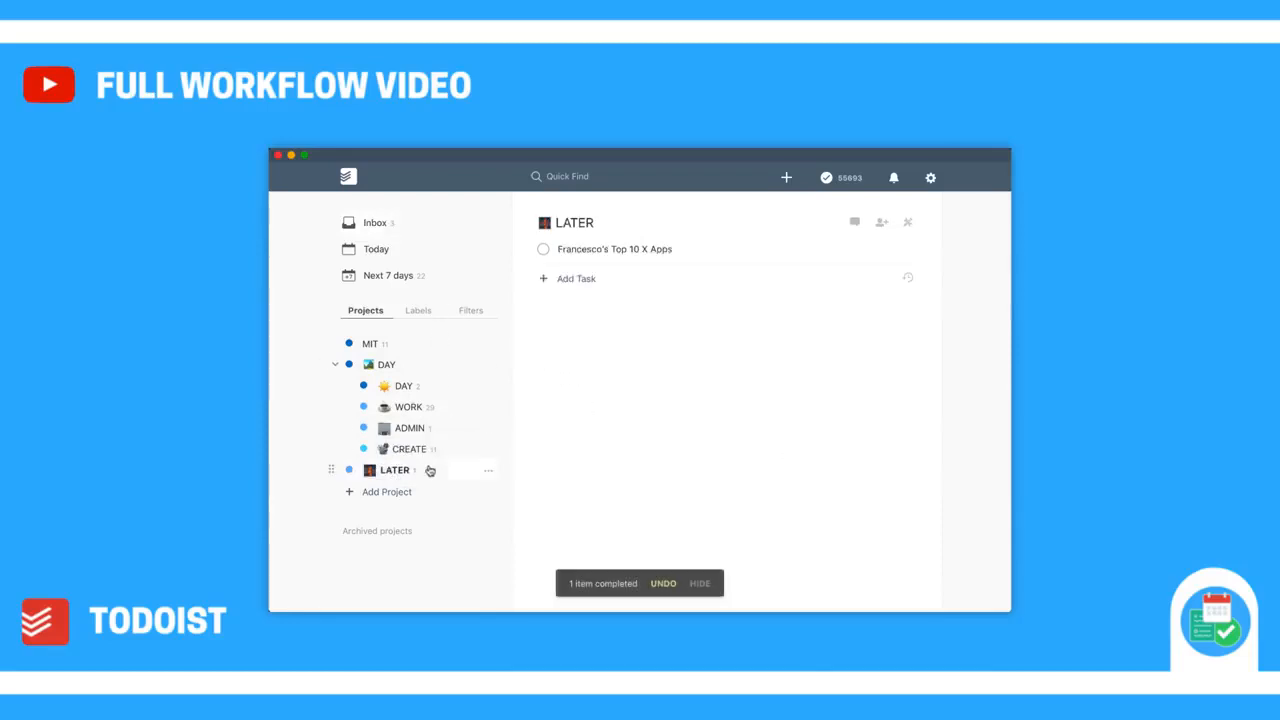
click(574, 280)
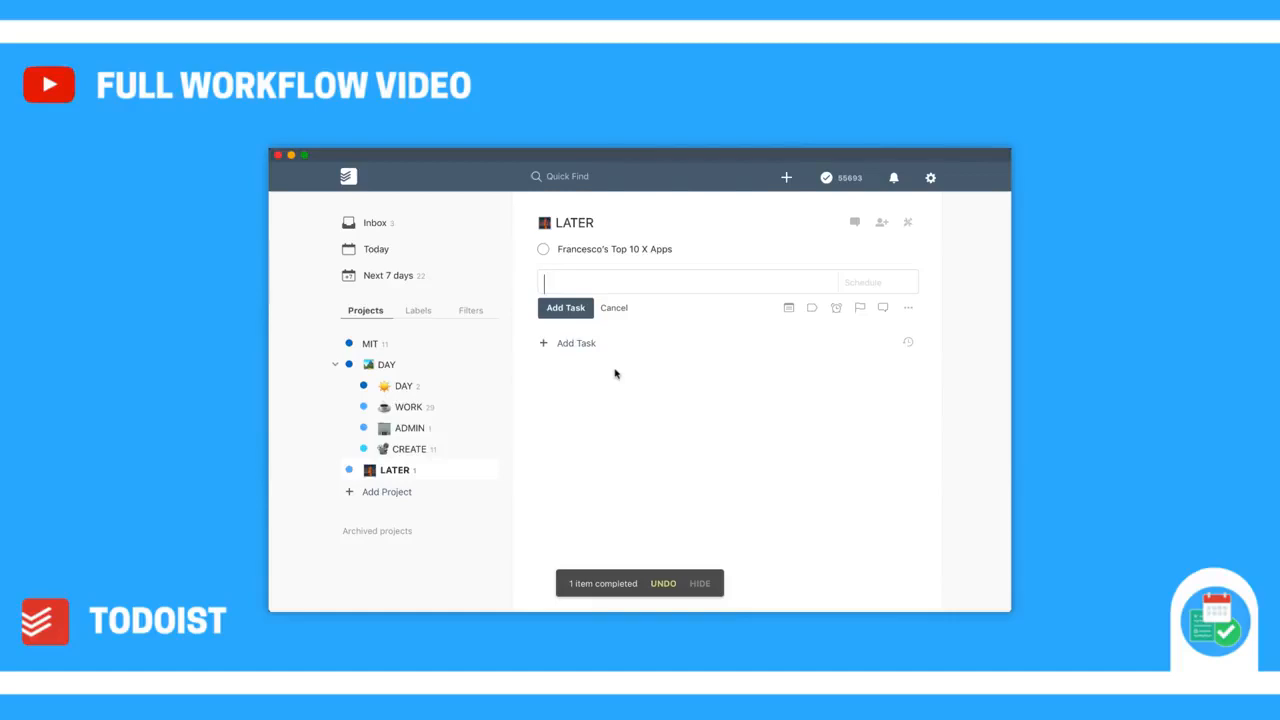
text(Organise Drawe)
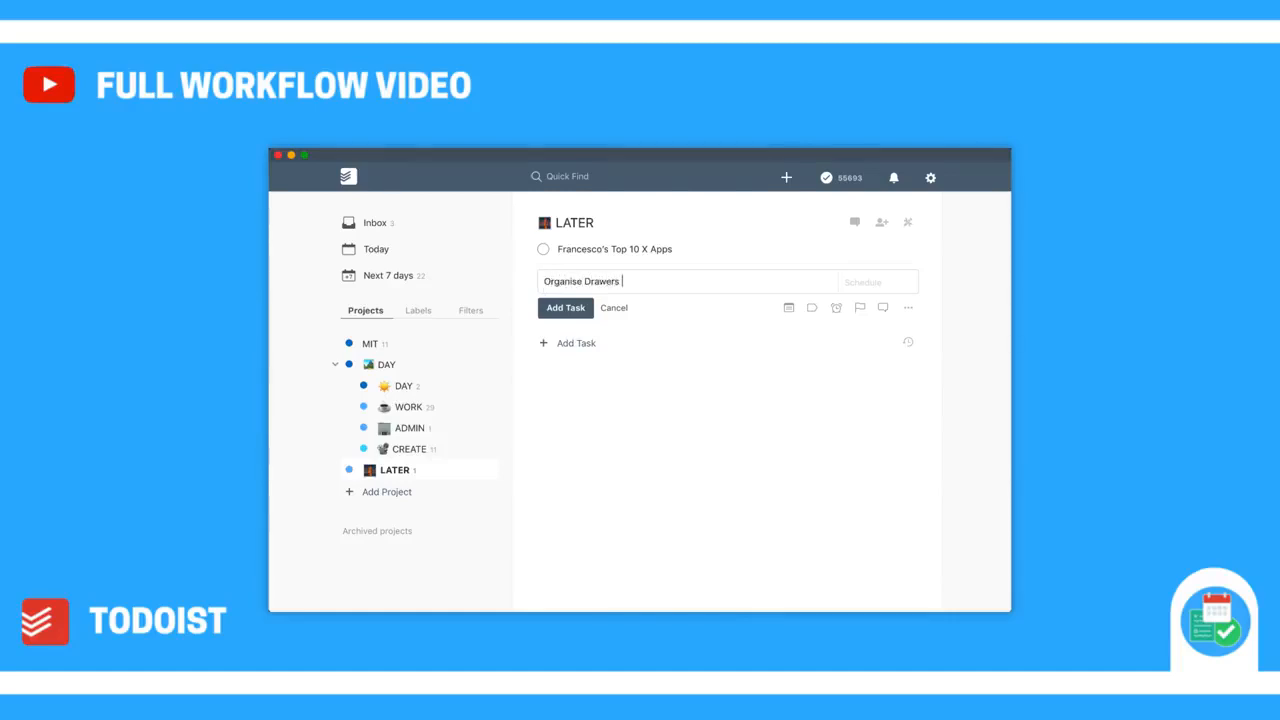
text(rs)
key(Return)
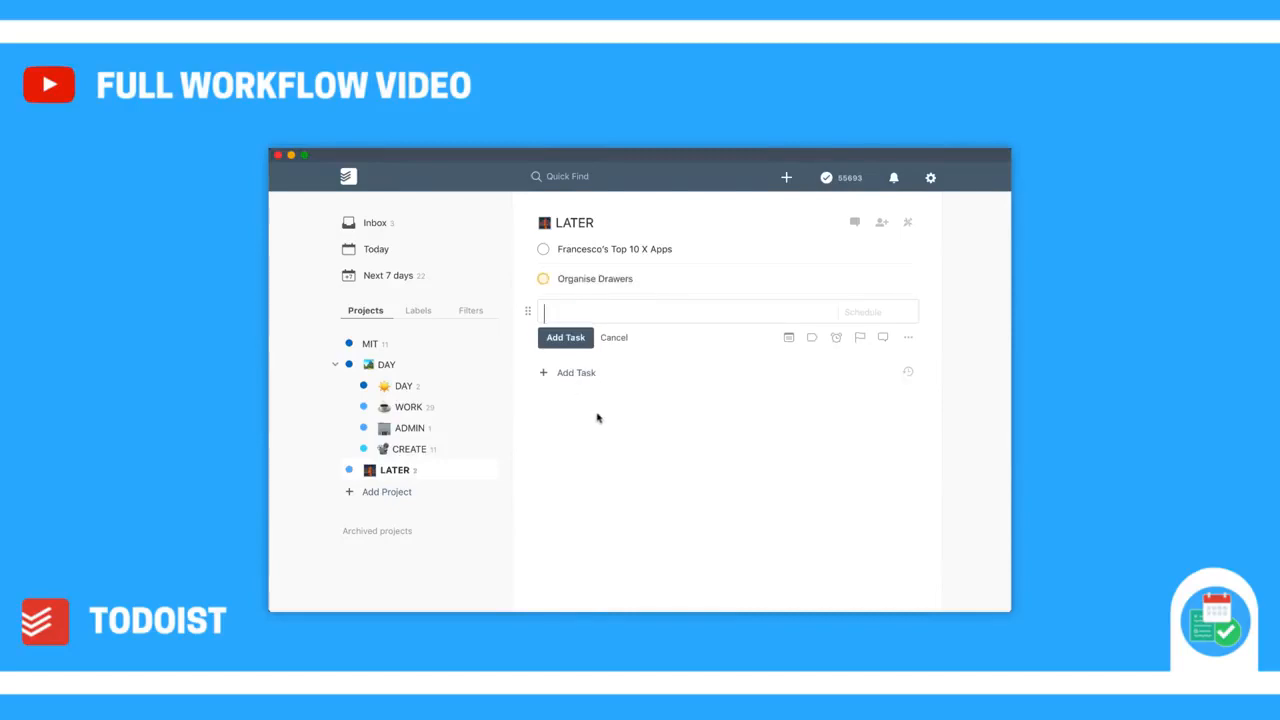
Add a priority 3 task to the LATER project for buying new jeans and another person's new trousers.
text(Buy new Jeans + Bec's new torus)
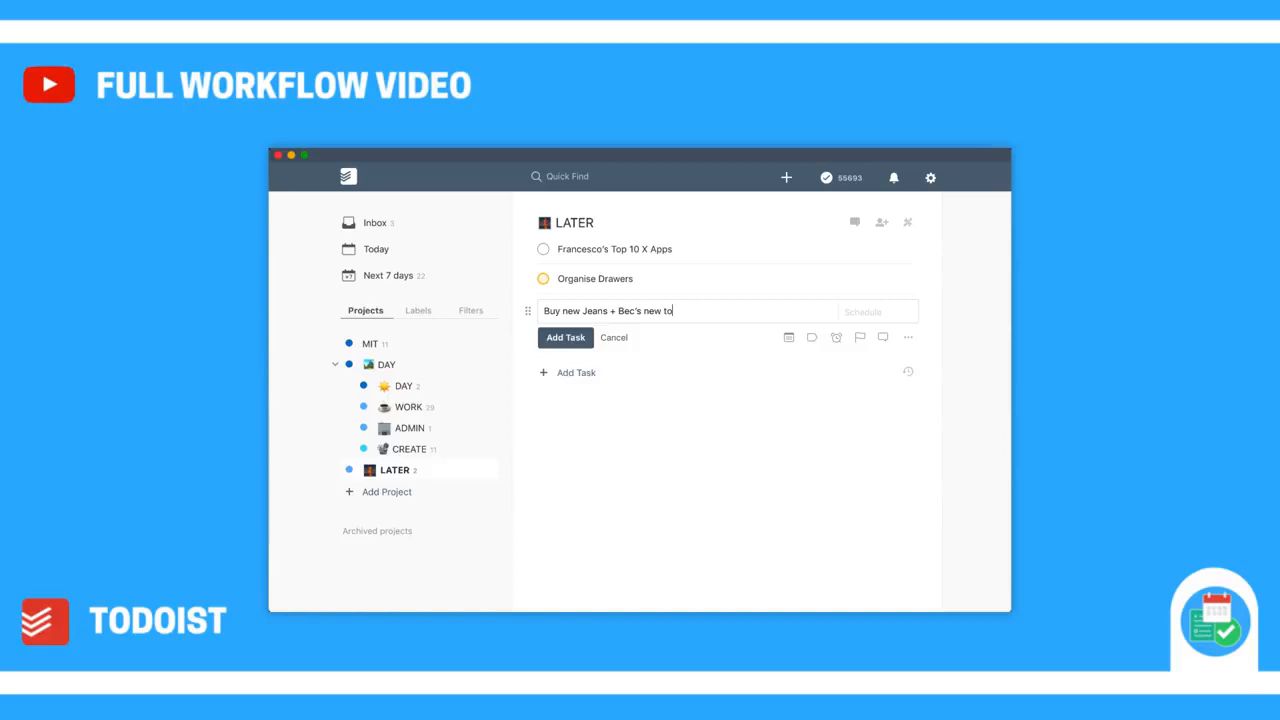
key(BackSpace)
text(rousers p3)
key(Return)
click(605, 368)
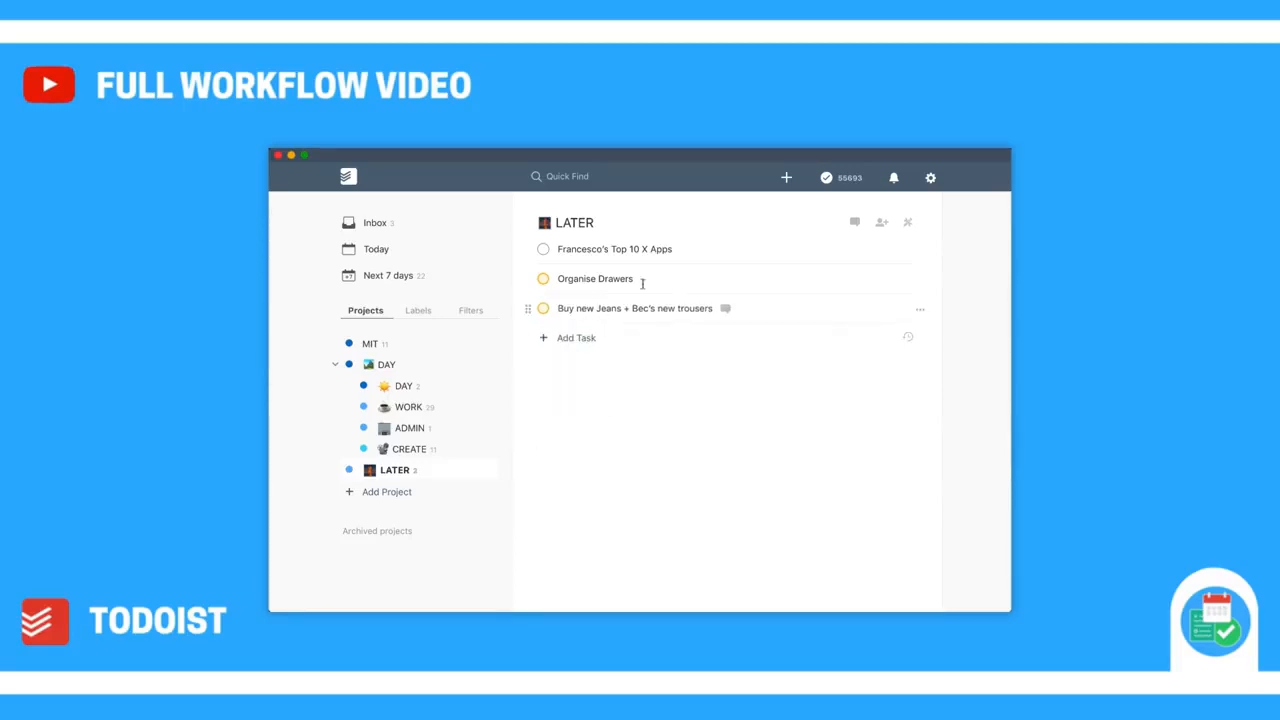
Rename the first task in the LATER project to "Think Productive — Exclusive video" and give it priority 2.
click(729, 250)
key(super+a)
text(Think P)
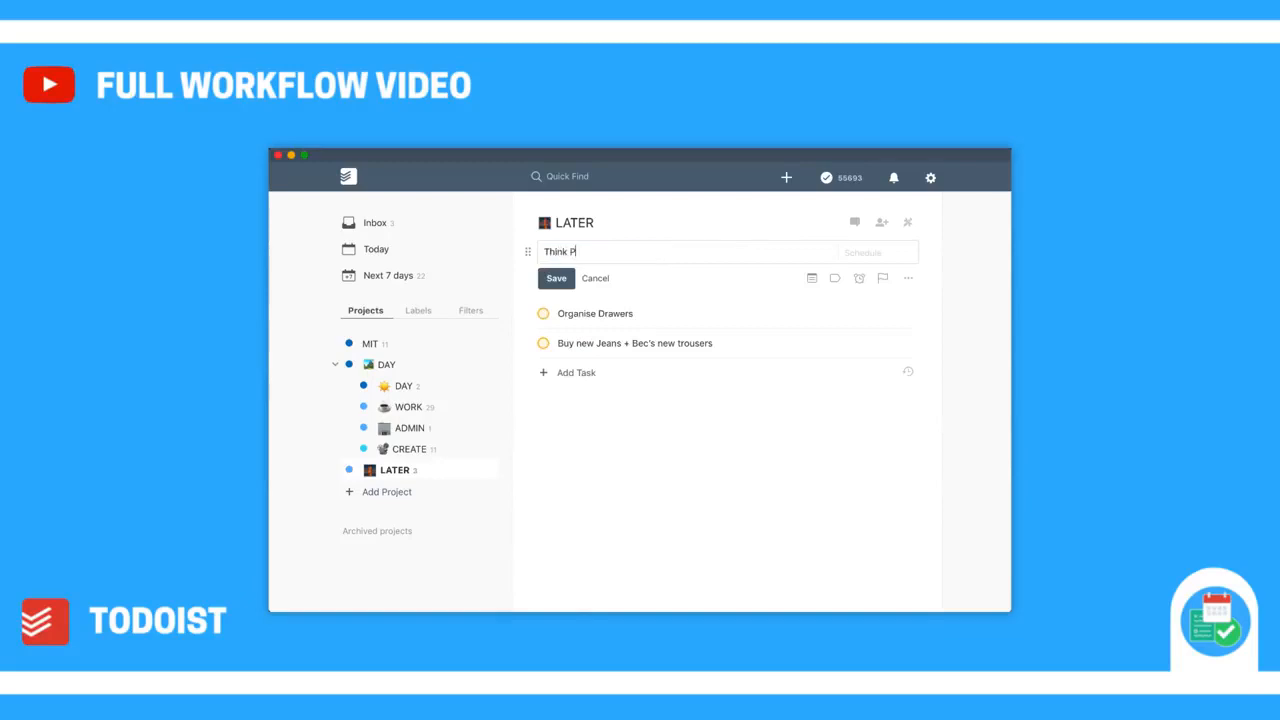
text(roductive — Extlusive video p)
key(Return)
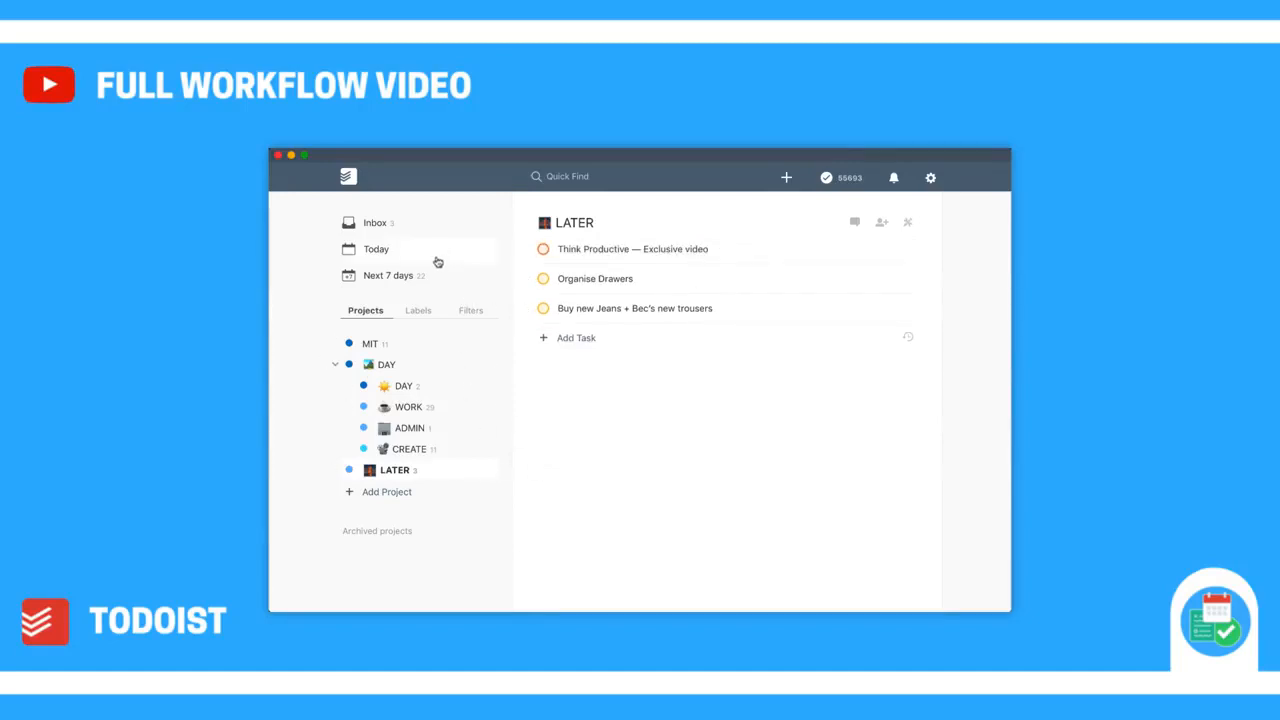
Add the task "ADMIN: Chase-up items" to the ADMIN project, with ADMIN in bold, priority 3, labels 10MINS and MAC, due tomorrow at 7am.
click(422, 386)
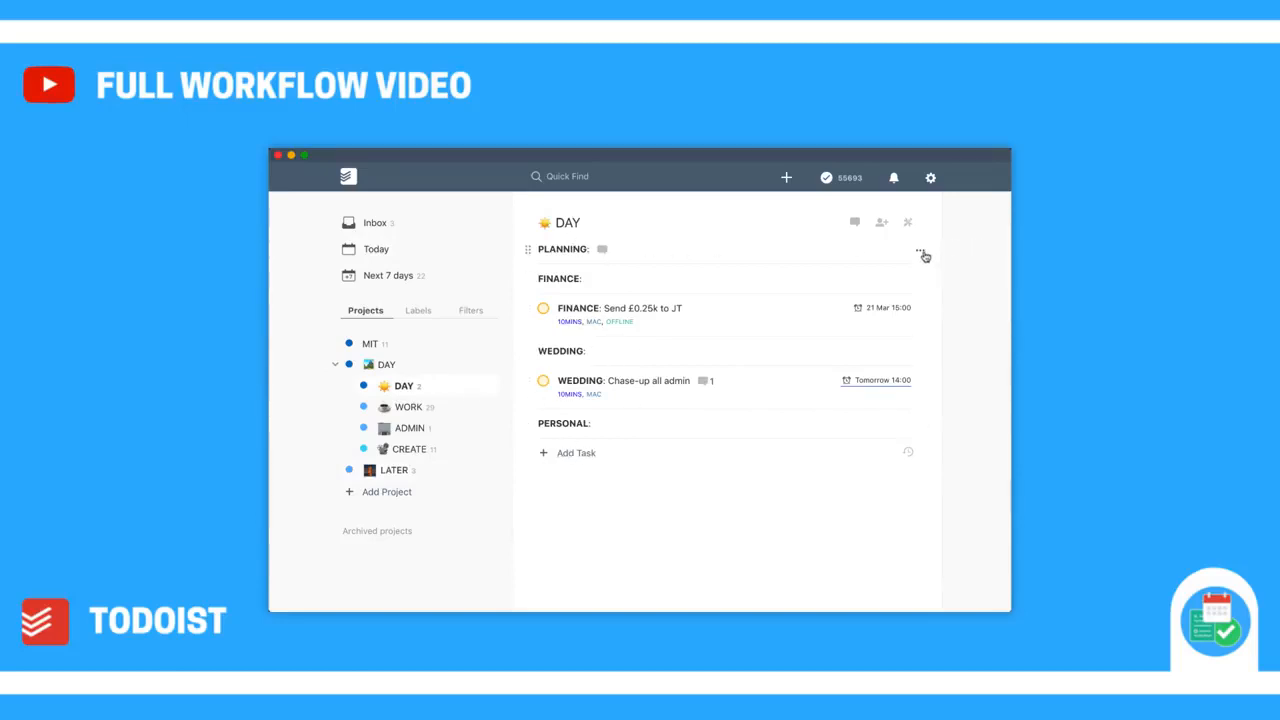
click(470, 432)
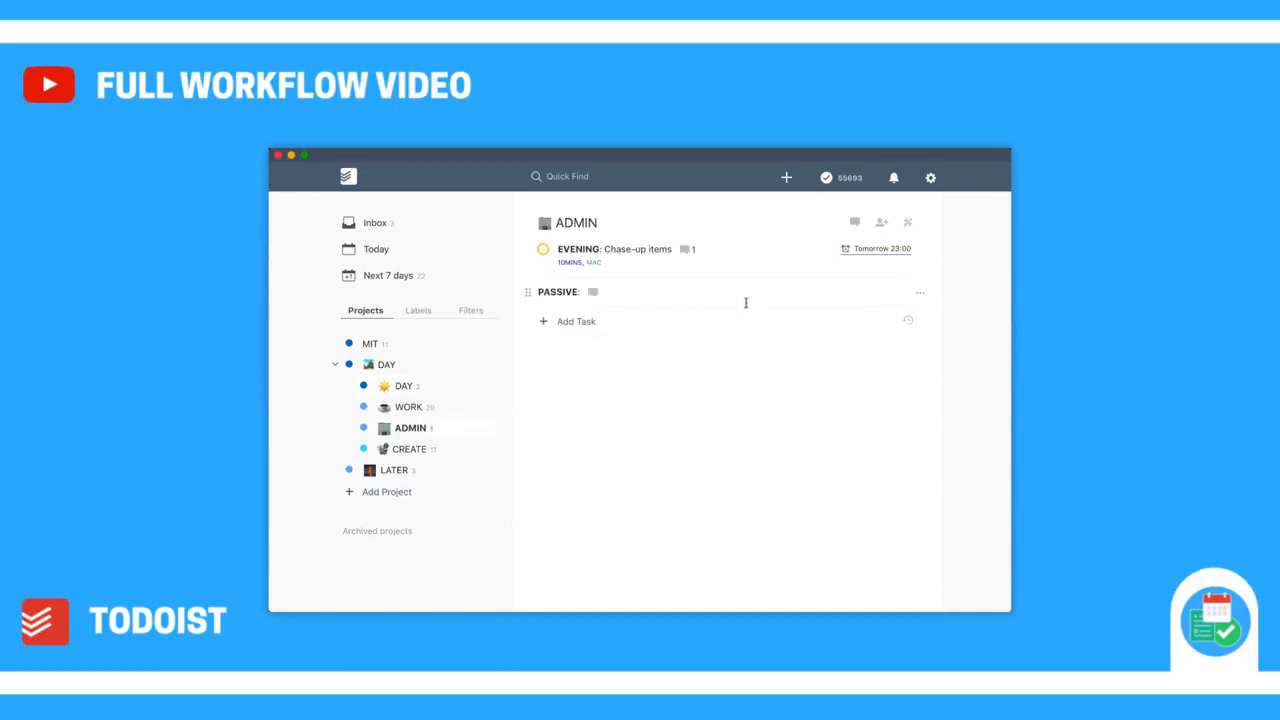
click(598, 322)
text(!!A)
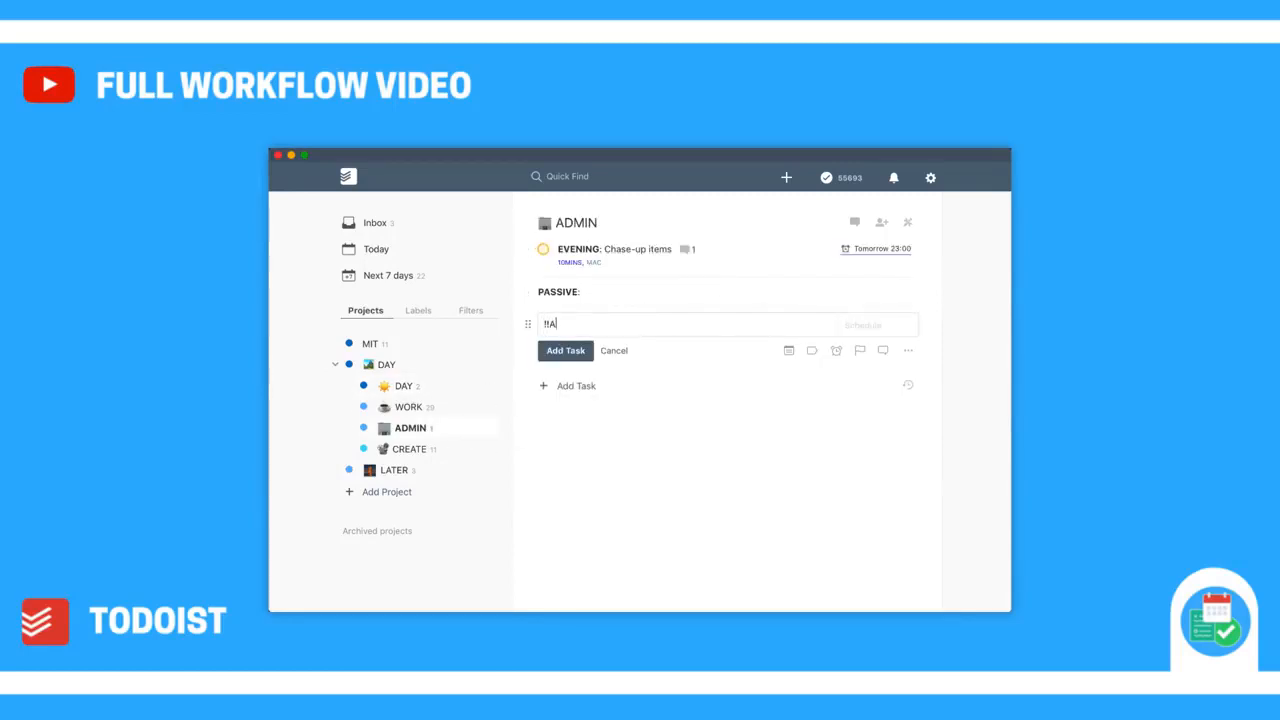
text(DMIN!!: Chase-up items p3 @10MINS @m)
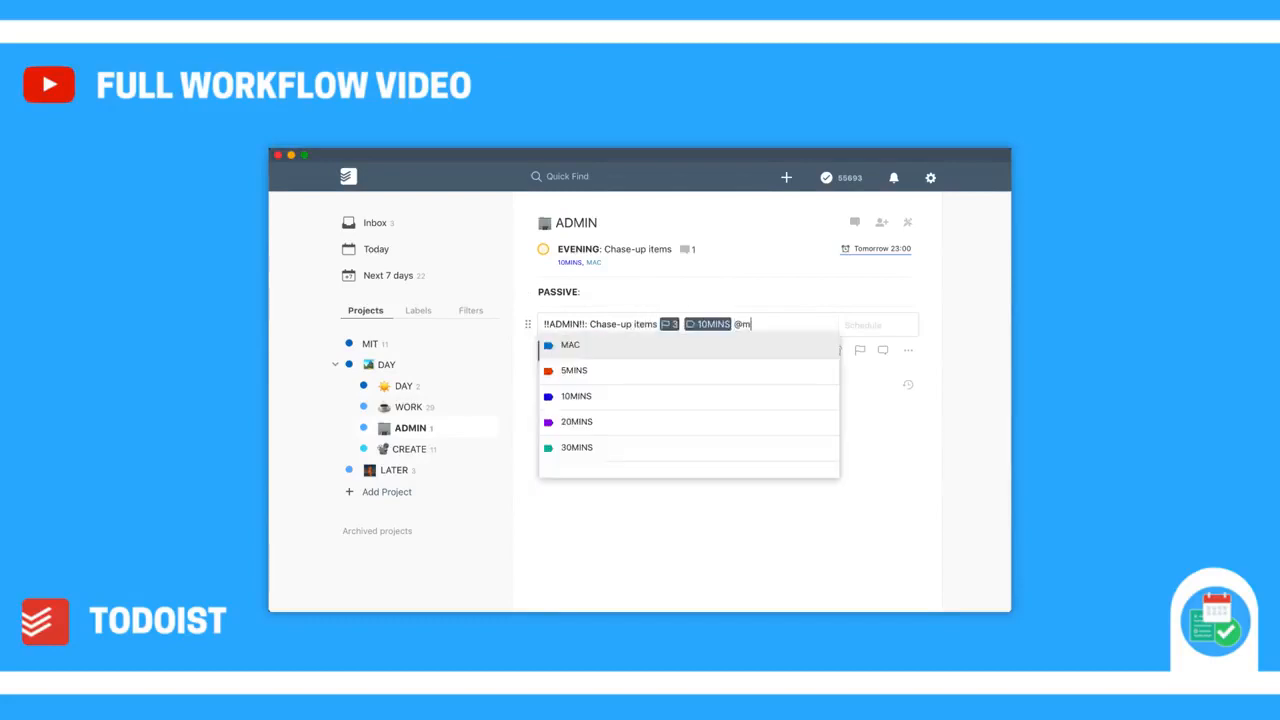
key(Return)
key(Tab)
text(tom at 7am)
key(Return)
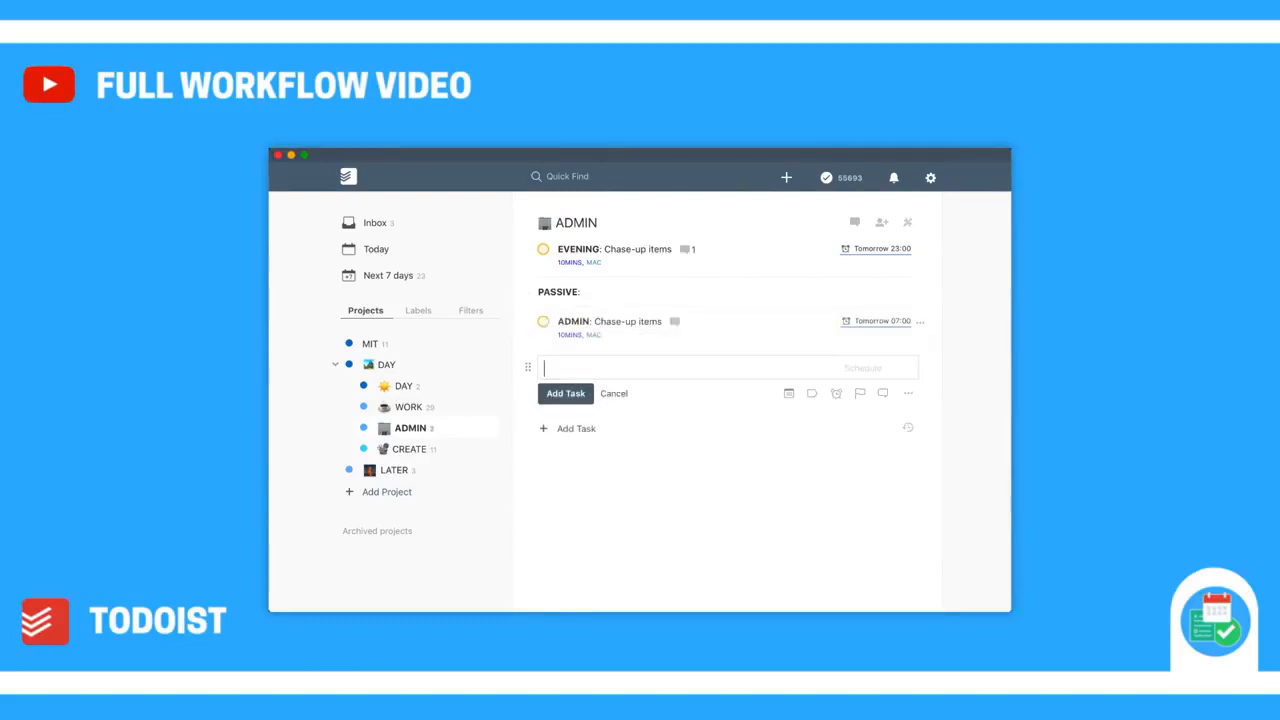
key(Escape)
Move the ADMIN chase-up task to the top of the project and start its comment with "1. Clear Emails" and "2. Update Clients in Notion".
drag(529, 321, 530, 254)
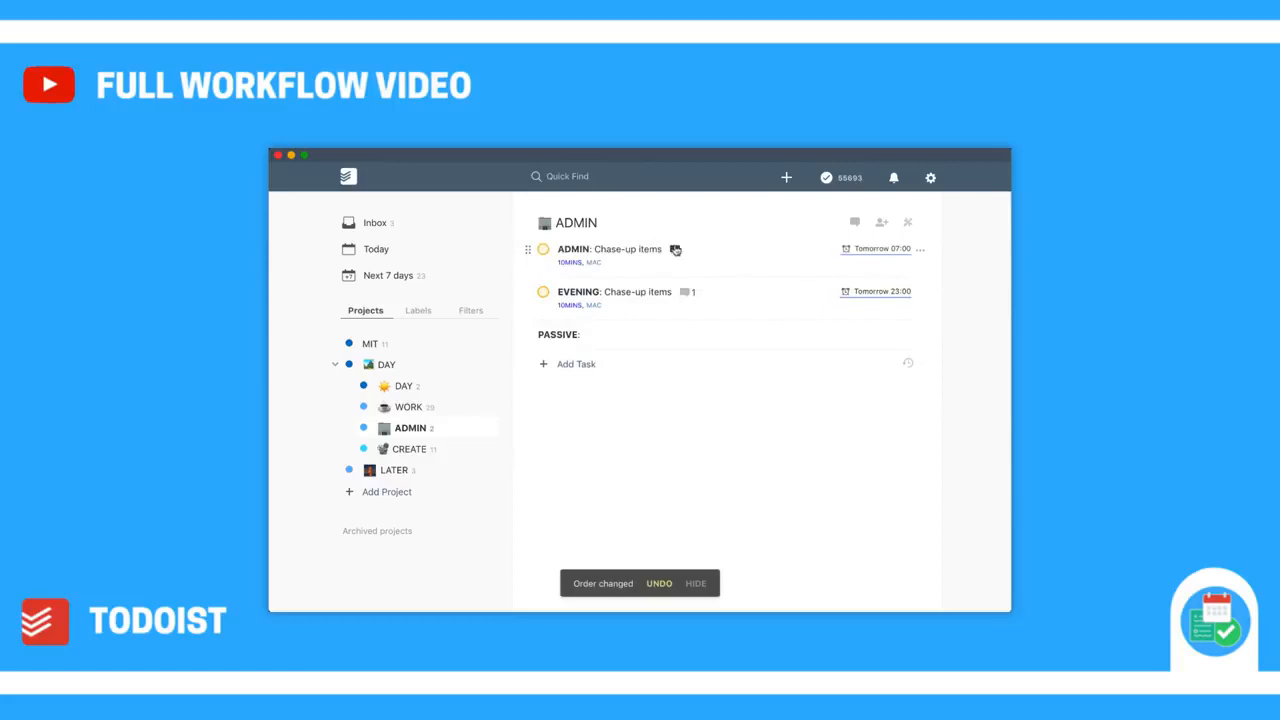
click(674, 249)
text(1. Clear Emails)
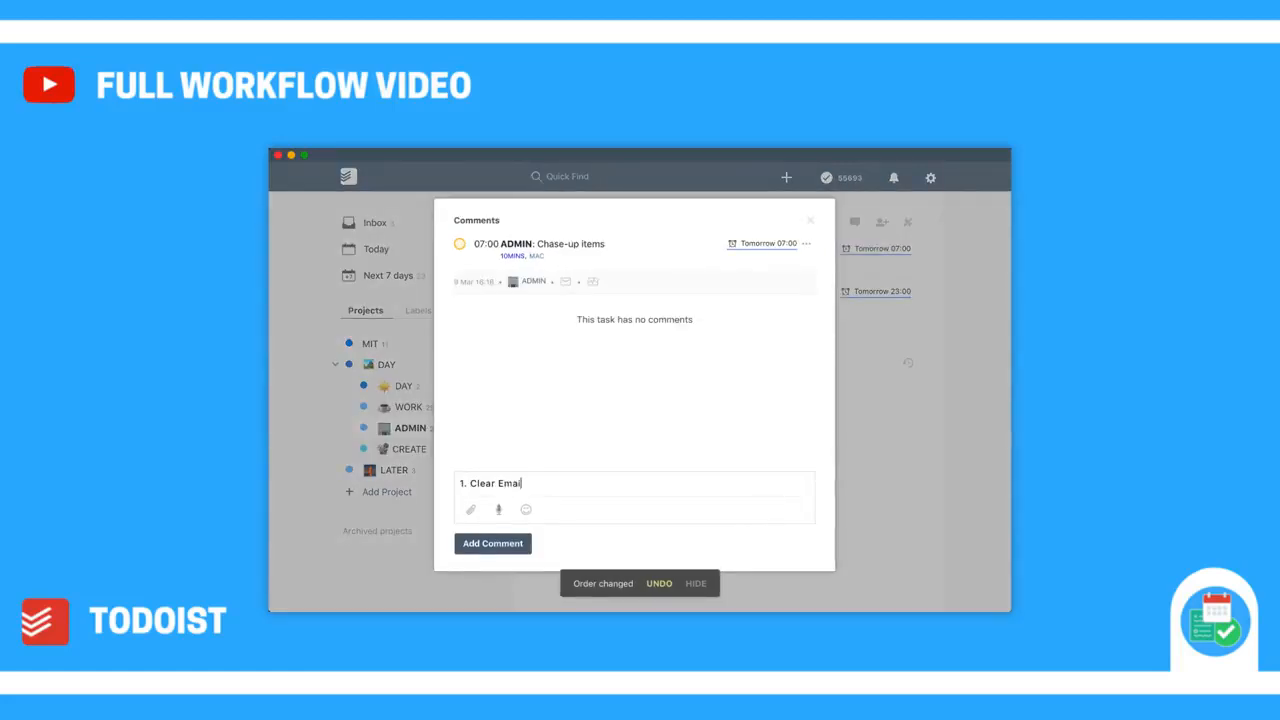
key(Return)
text(2. )
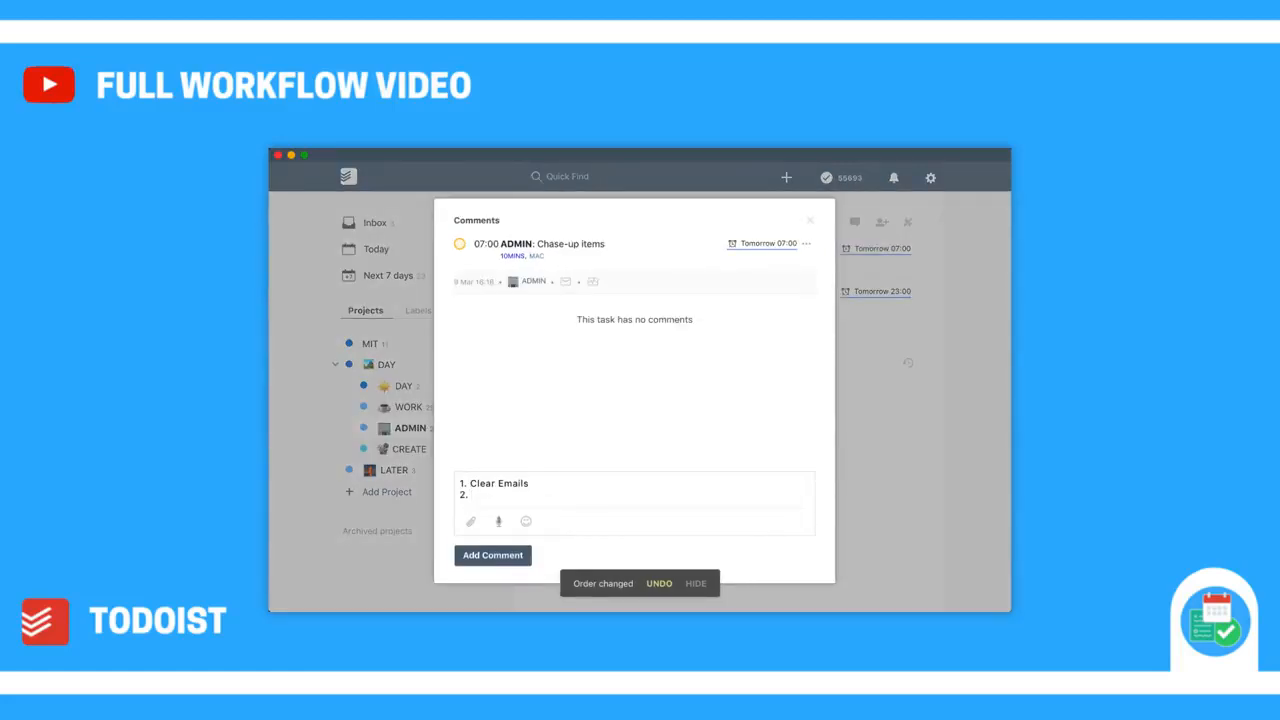
text(Update Clients in Notion)
key(Return)
Complete the checklist with "3. Add 1:00 to Workflow" and "4. Update Receipts in Evernote", and post the comment.
text(3.)
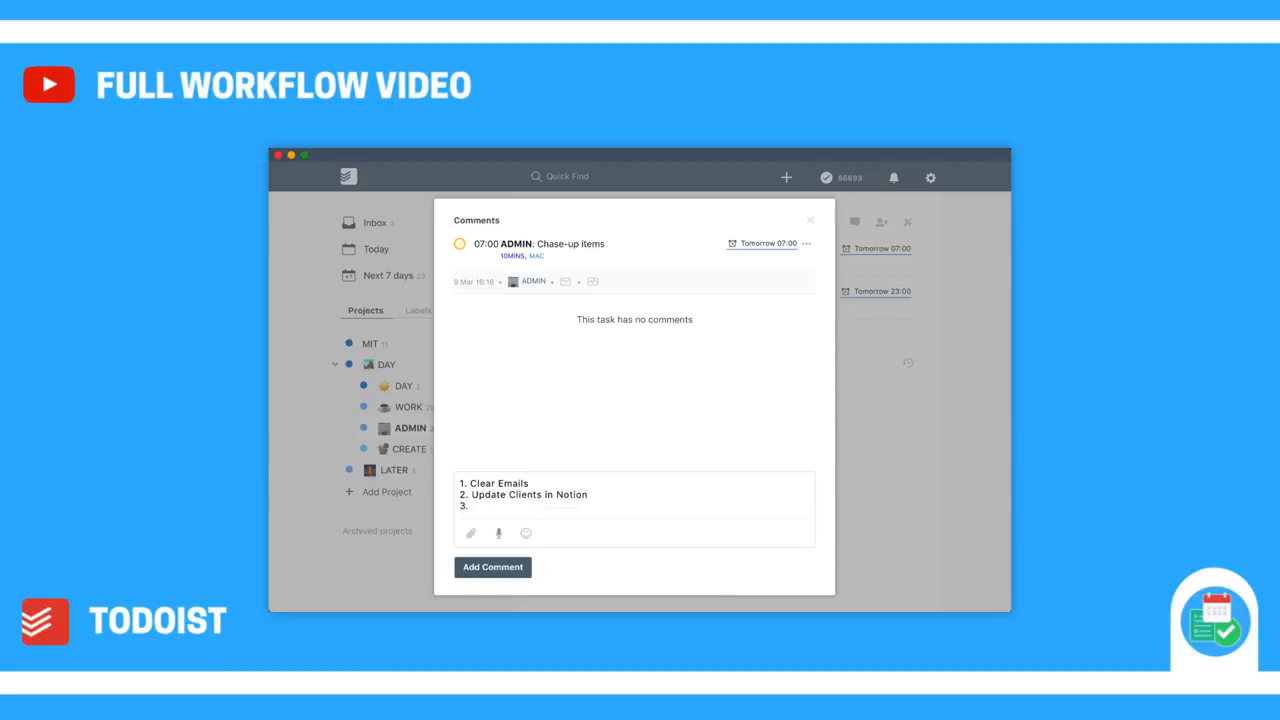
text( Finish)
key(BackSpace)
key(BackSpace)
text(Add 1:00 to Workflow)
key(Return)
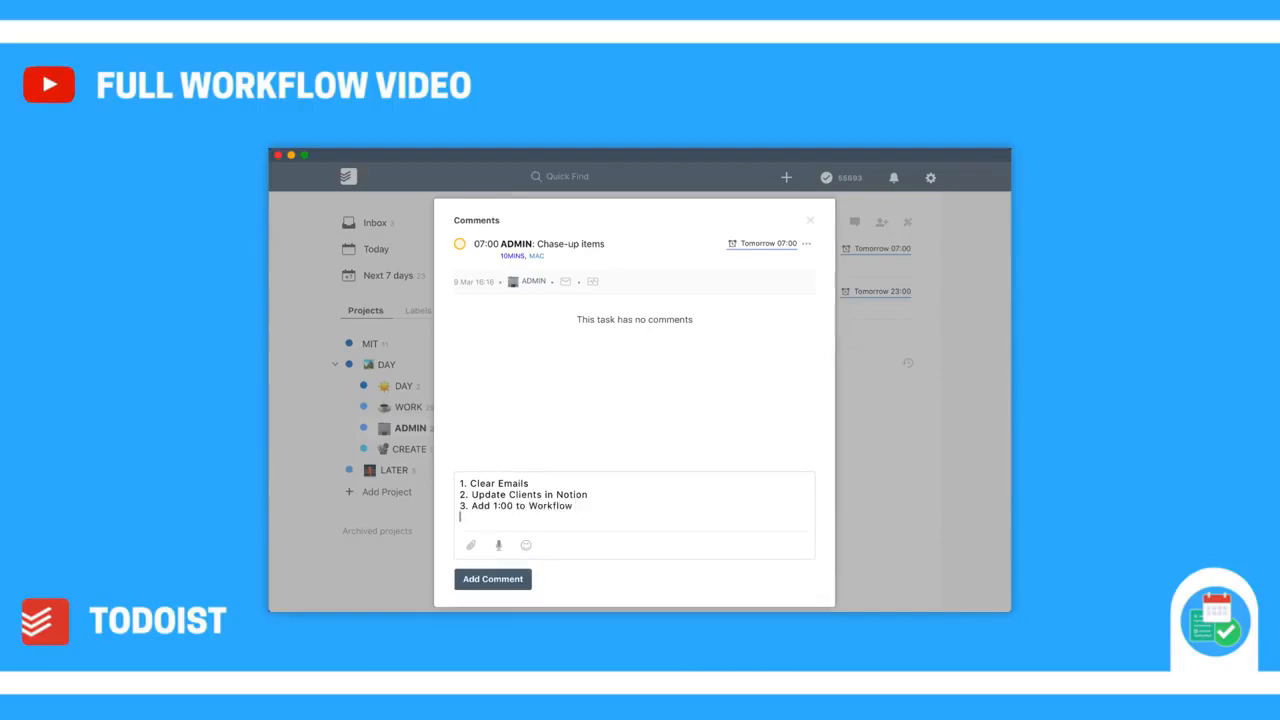
text(Update Receipts in Evernote)
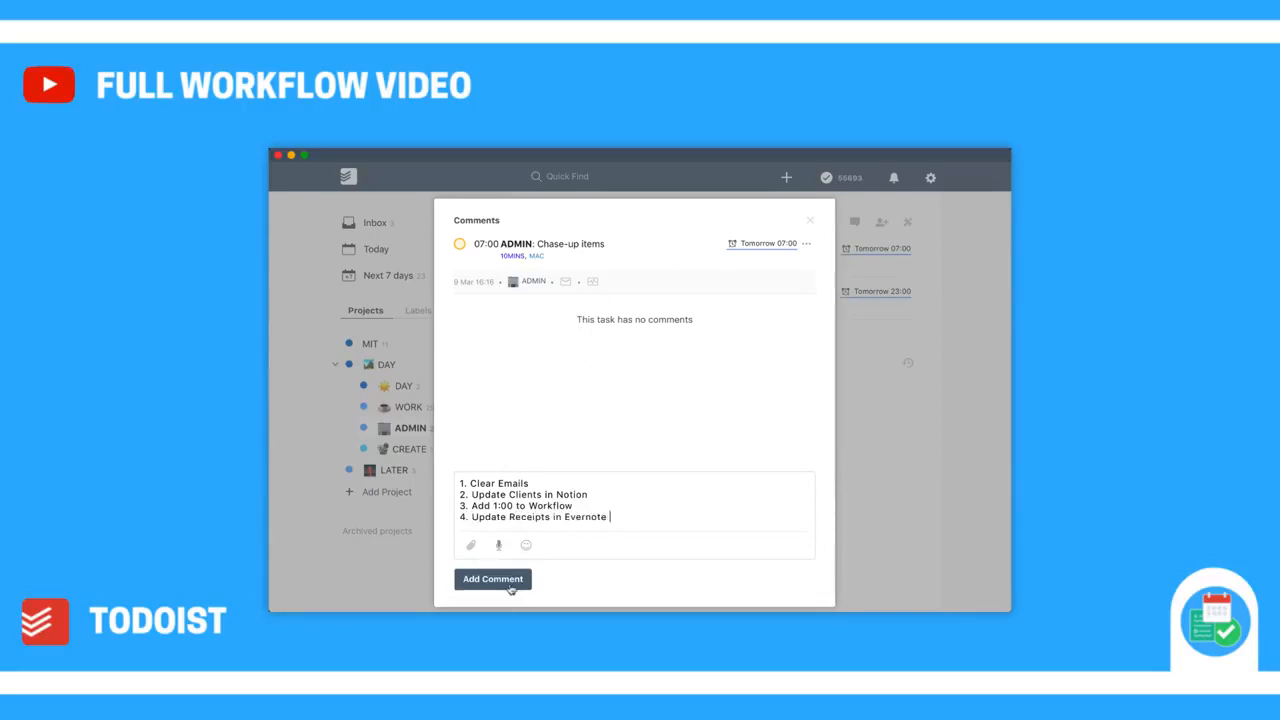
click(510, 589)
Edit the posted comment to add "5. Email all Podcasters for Series 2", save it and close the comments.
click(601, 298)
key(Return)
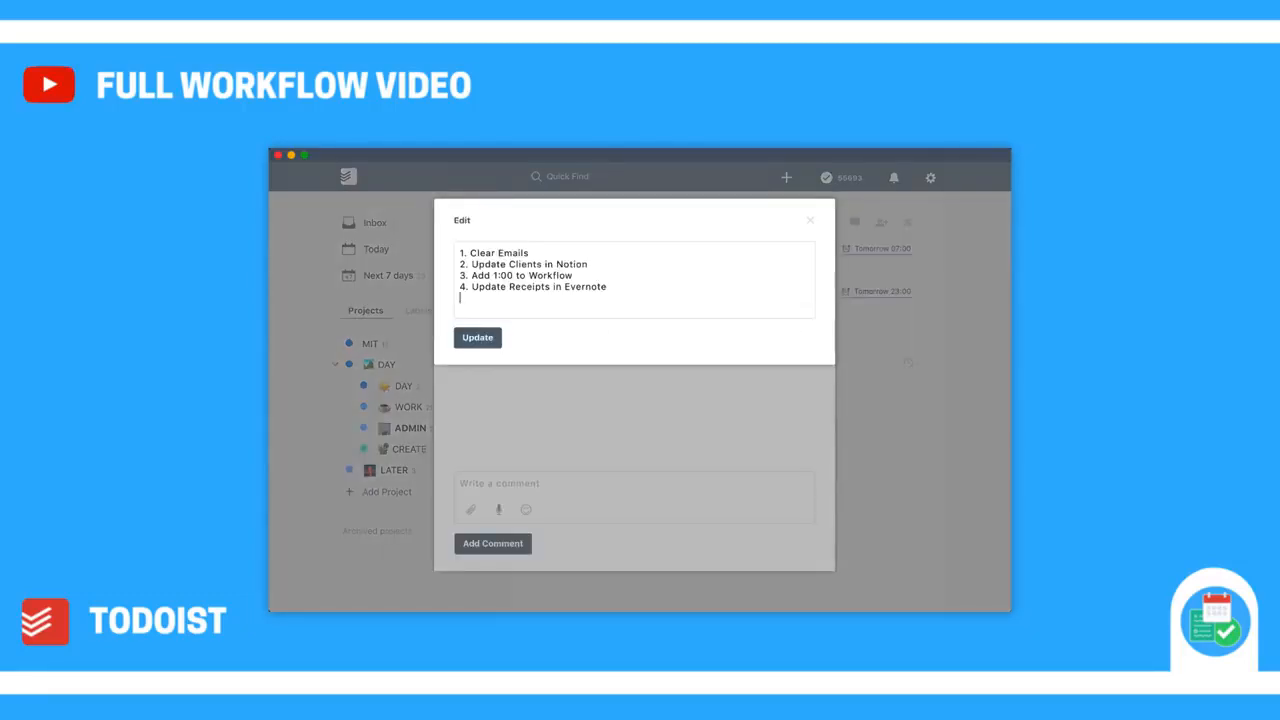
text(5. Email all Podcasters for)
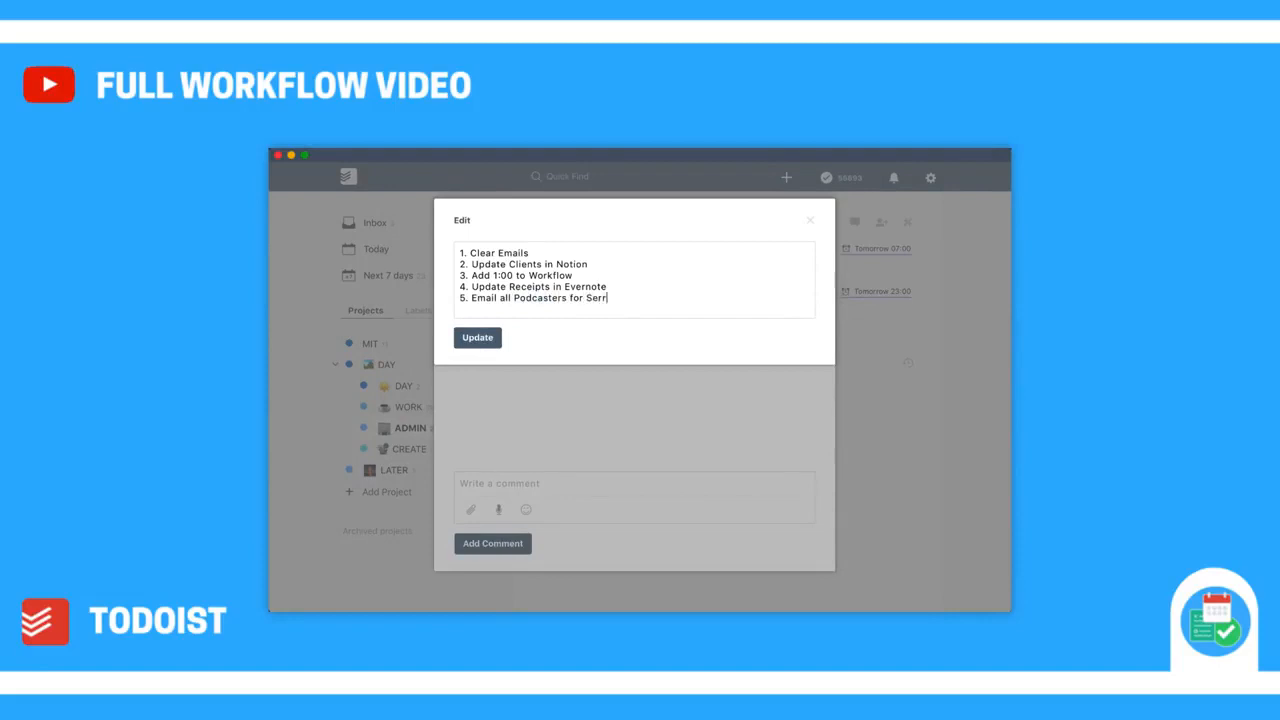
text( Series 2)
click(478, 337)
key(Escape)
click(413, 264)
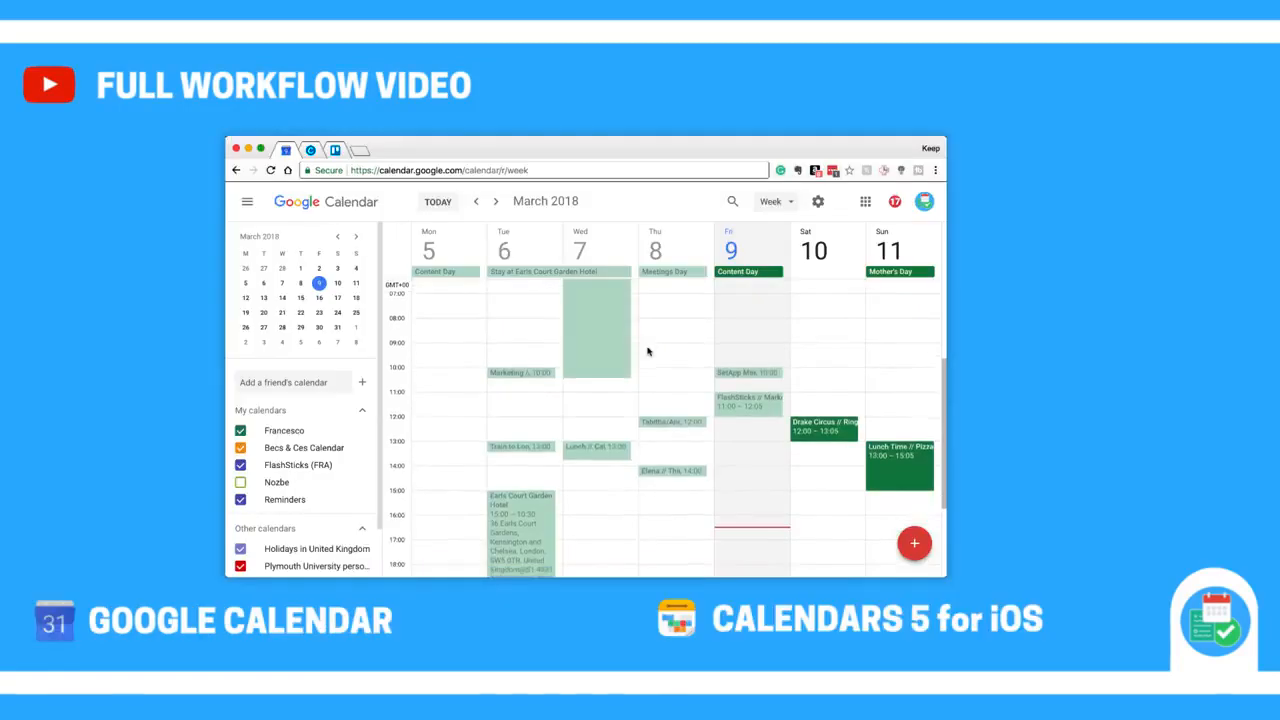
In Google Calendar, look over the week of 5–11 March 2018 and switch to the Day view for Friday 9.
scroll(647, 351, down, 2)
scroll(647, 351, up, 3)
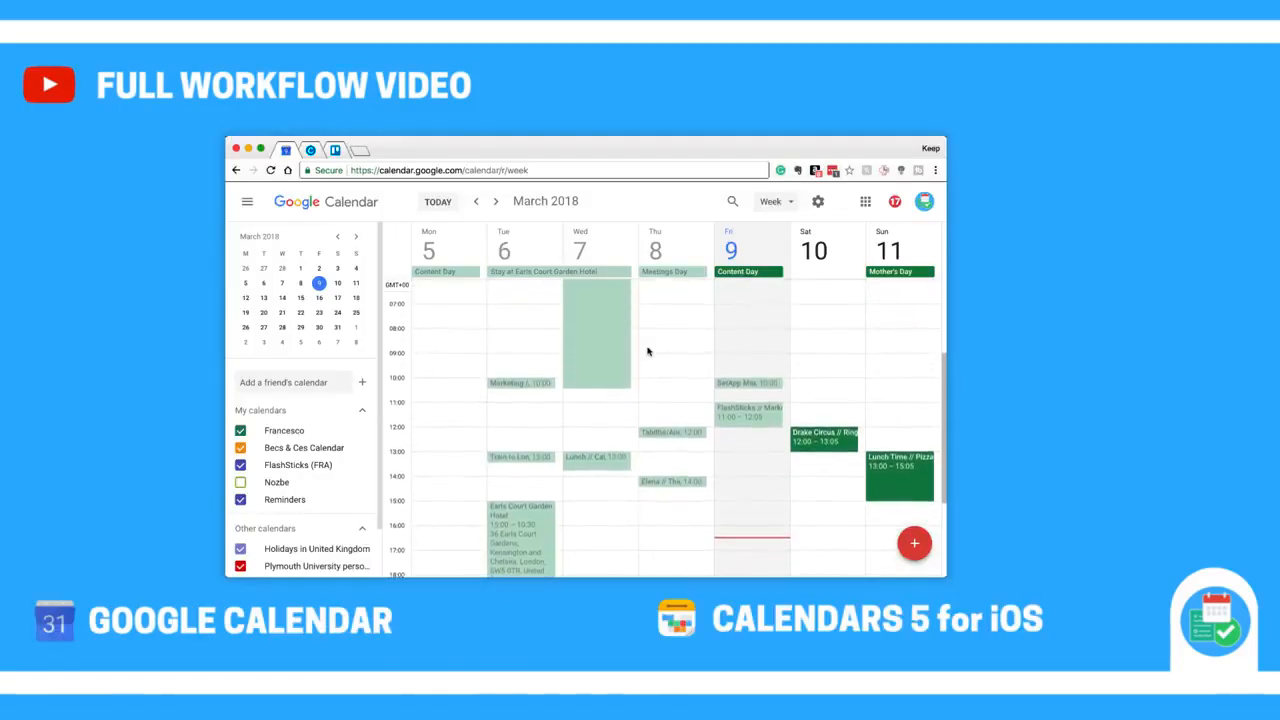
scroll(647, 351, down, 2)
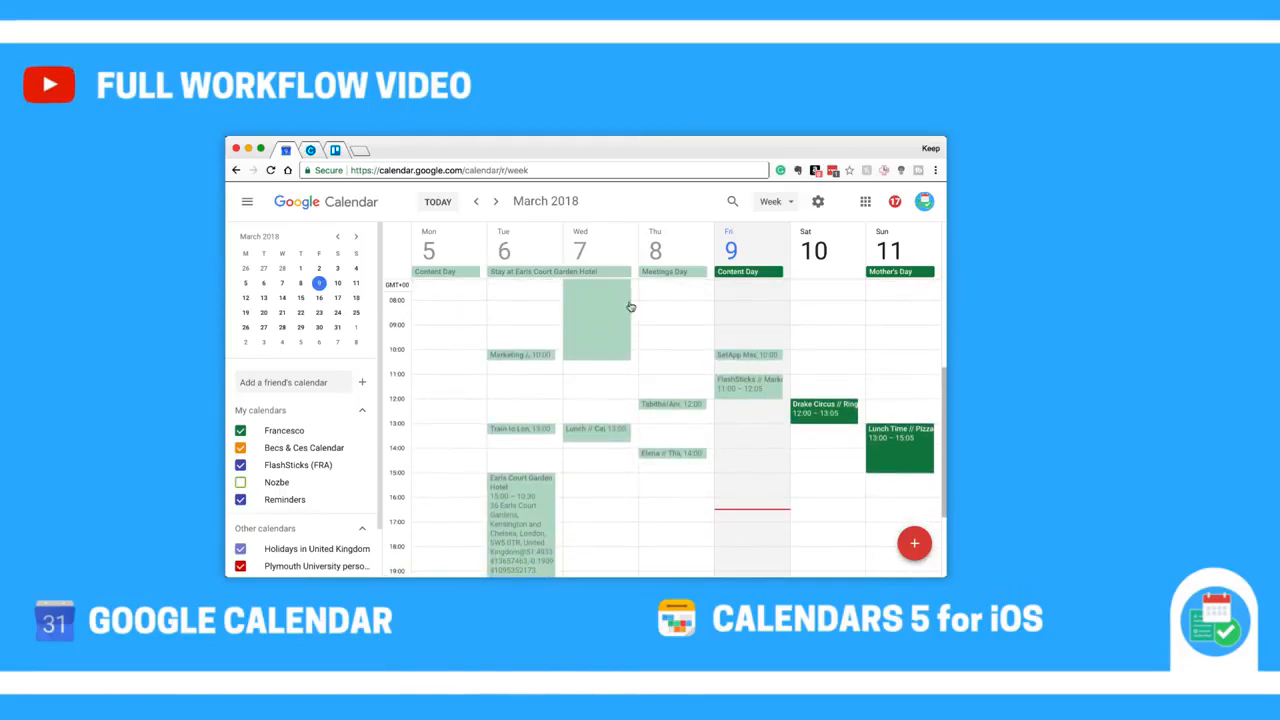
click(768, 203)
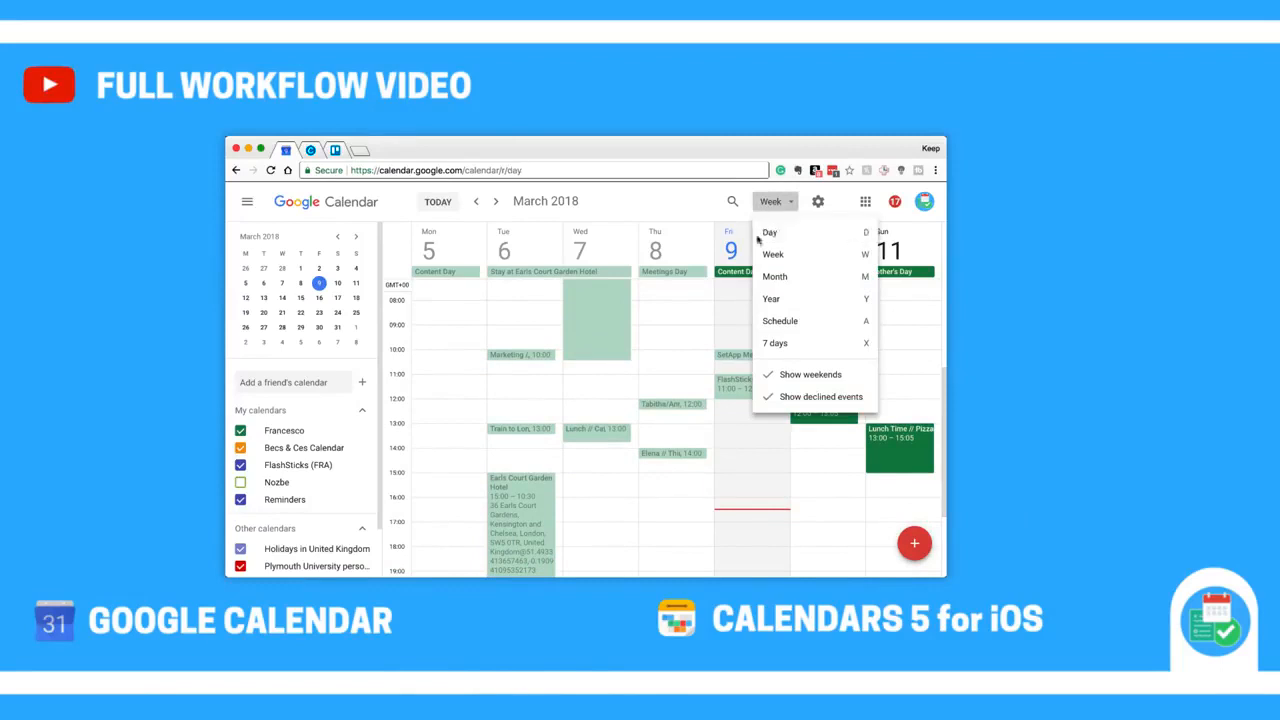
click(775, 231)
scroll(656, 391, up, 4)
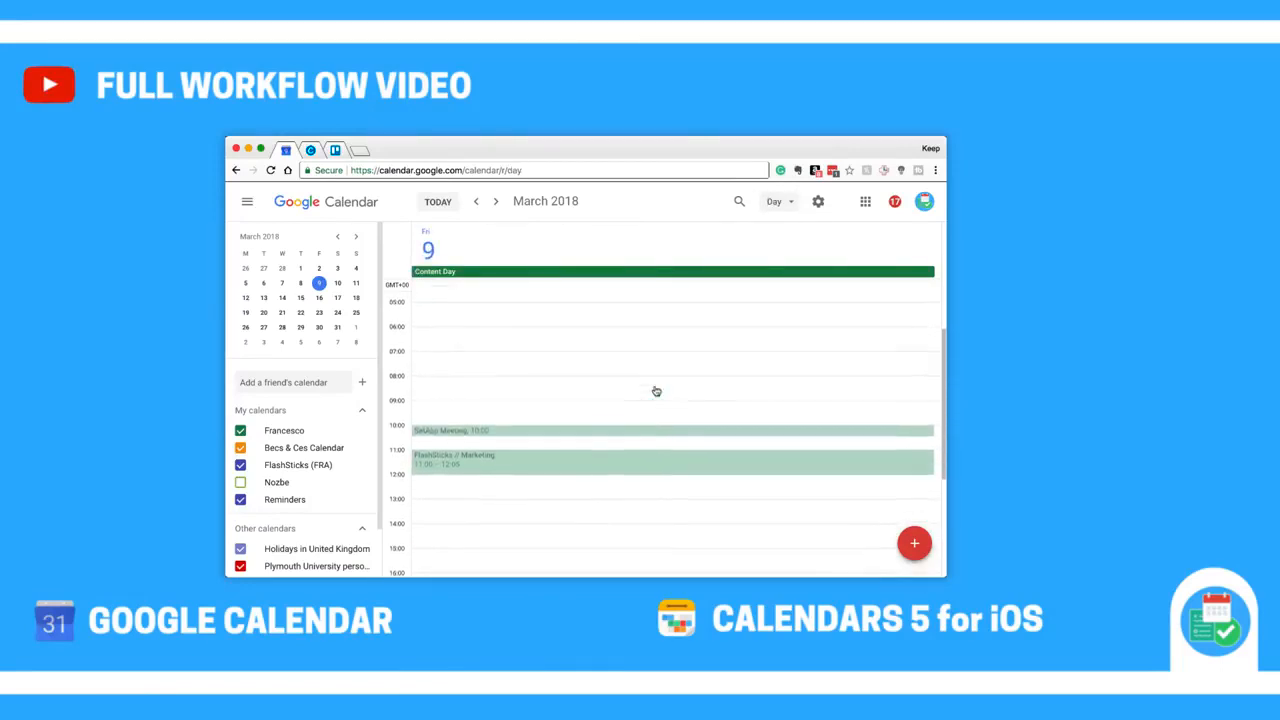